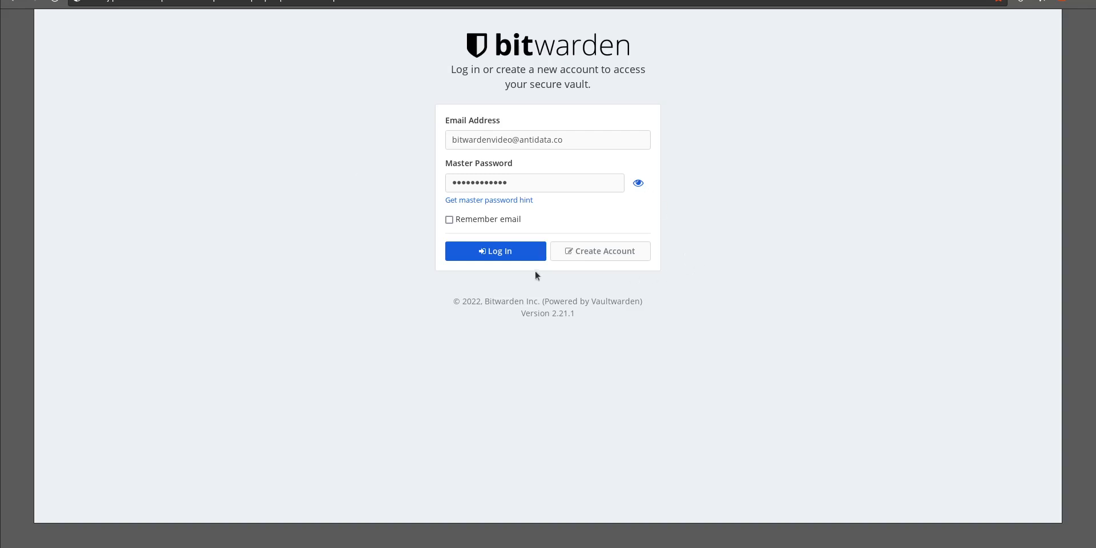
# Log in to the vault with the already filled-in account credentials
pyautogui.click(507, 257)
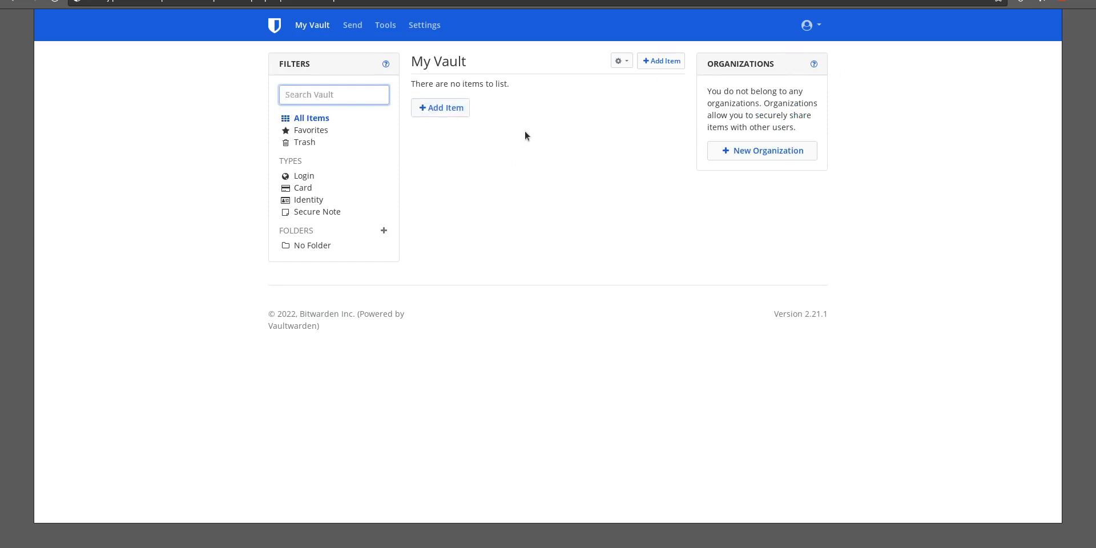
# Open a new login item and name it twitter
pyautogui.click(428, 107)
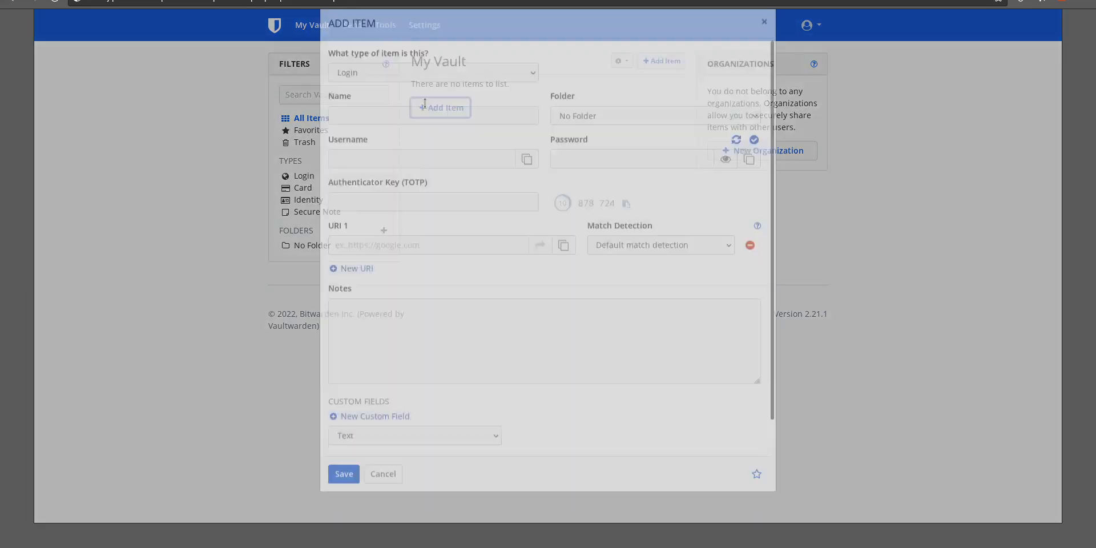
pyautogui.click(380, 135)
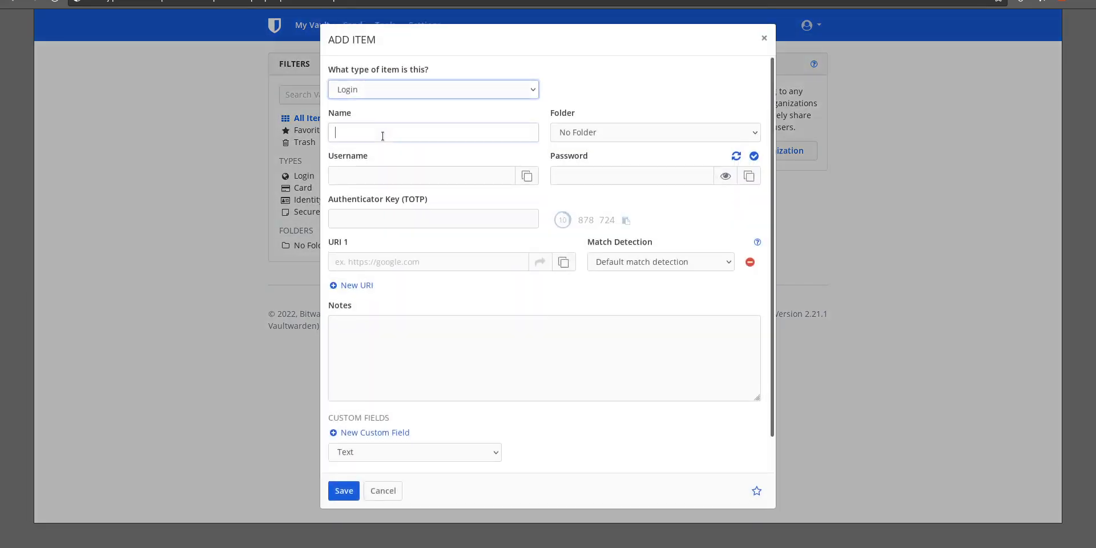
pyautogui.write('tweitter')
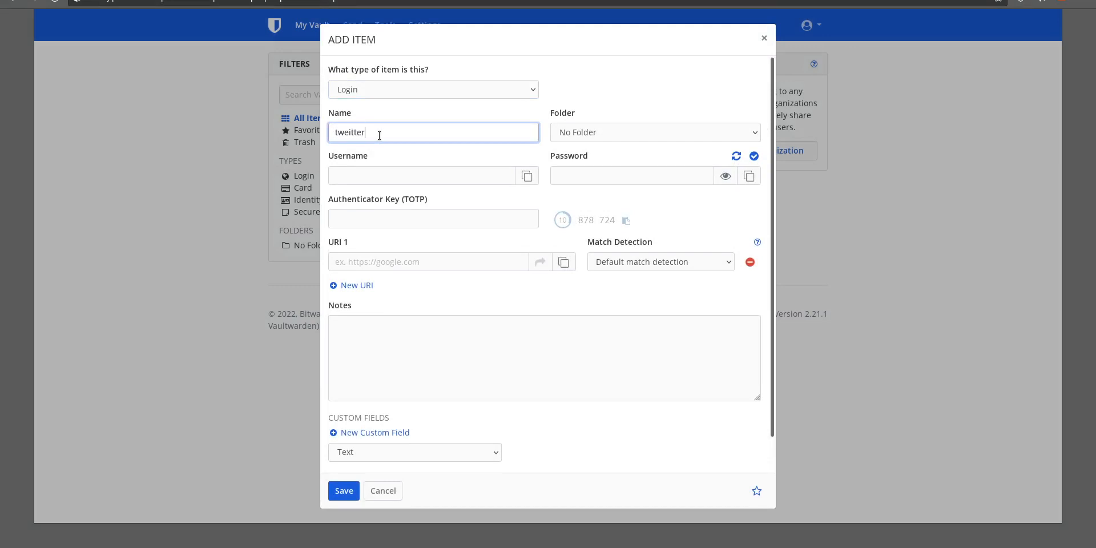
pyautogui.press('BackSpace')
pyautogui.press('BackSpace')
pyautogui.press('BackSpace')
pyautogui.press('BackSpace')
pyautogui.press('BackSpace')
pyautogui.press('BackSpace')
pyautogui.write('itter')
pyautogui.click(482, 180)
pyautogui.write('@')
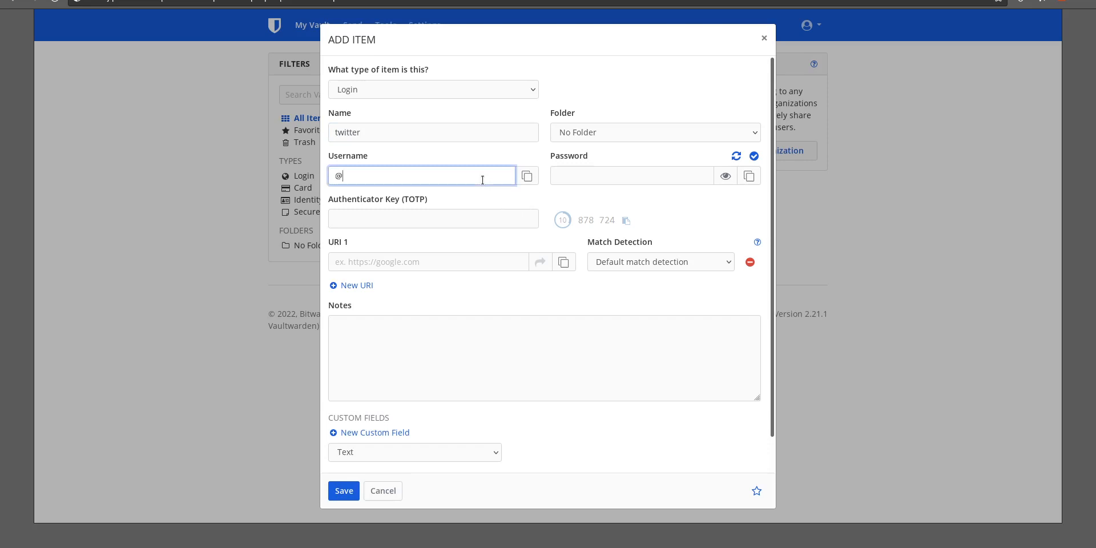
pyautogui.write('me')
# Type a password into the item's Password field, then clear it again
pyautogui.click(635, 175)
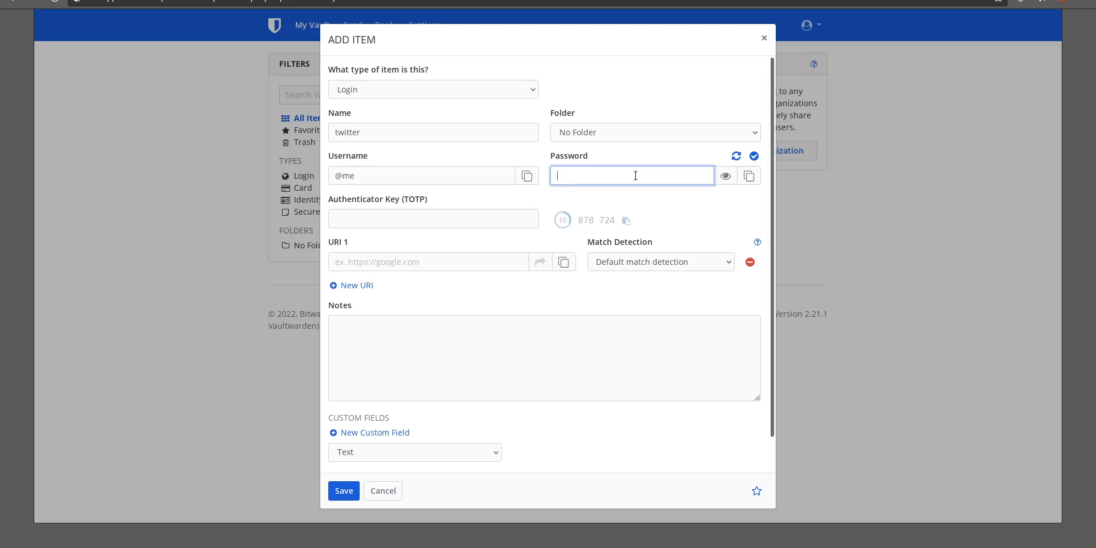
pyautogui.write('••••••••')
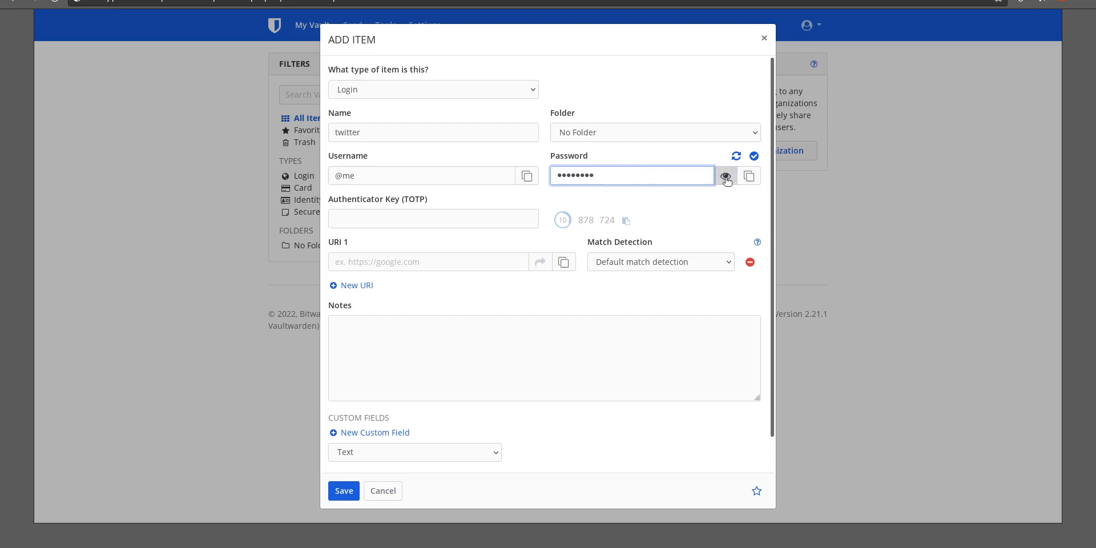
pyautogui.moveTo(658, 182); pyautogui.dragTo(234, 113)
pyautogui.press('BackSpace')
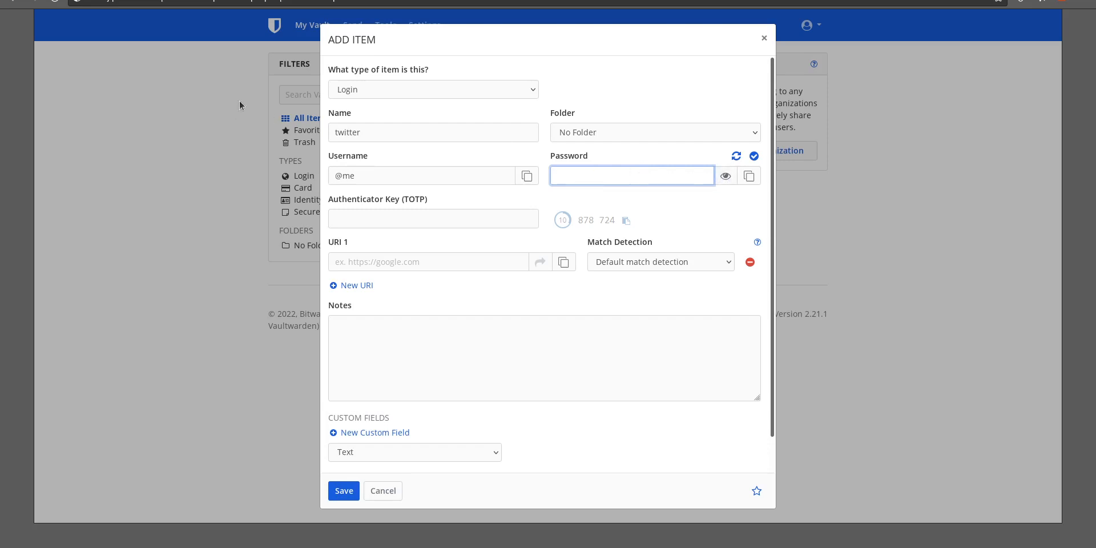
# Generate a random password for the item, reveal and inspect it, then cancel the new item
pyautogui.click(736, 156)
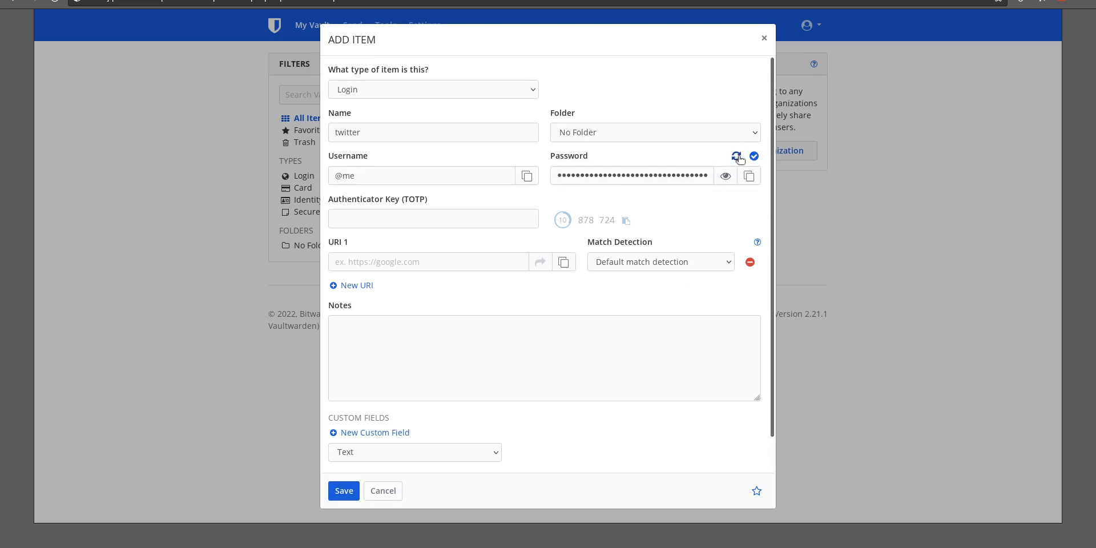
pyautogui.click(733, 176)
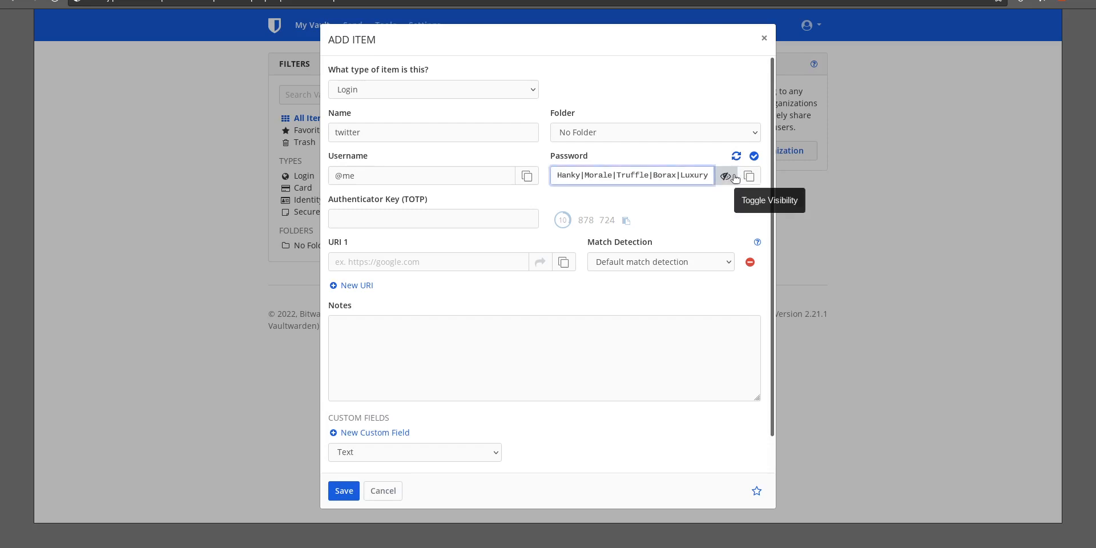
pyautogui.moveTo(558, 173); pyautogui.dragTo(741, 154)
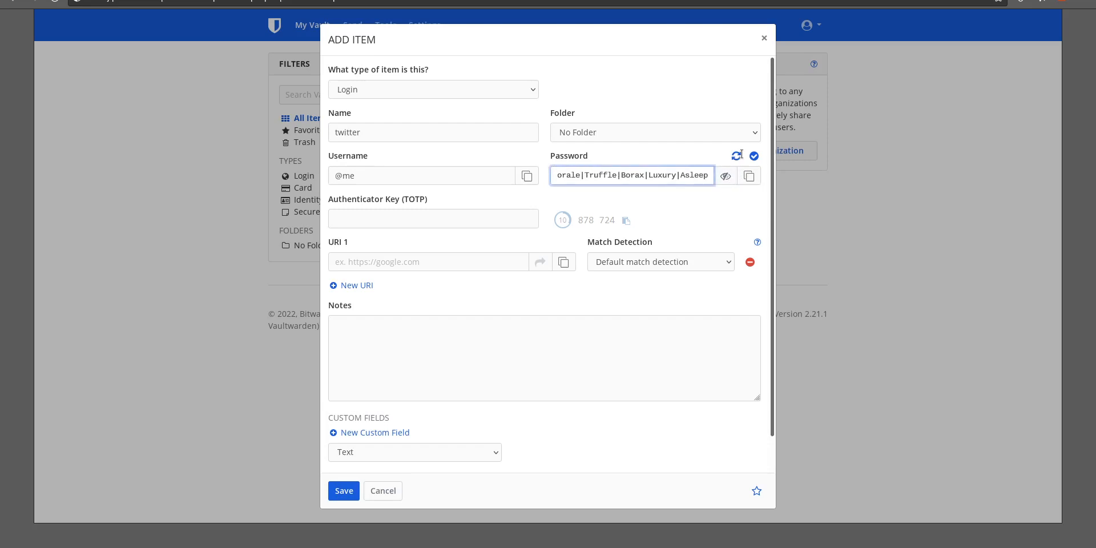
pyautogui.hotkey('ctrl', 'a')
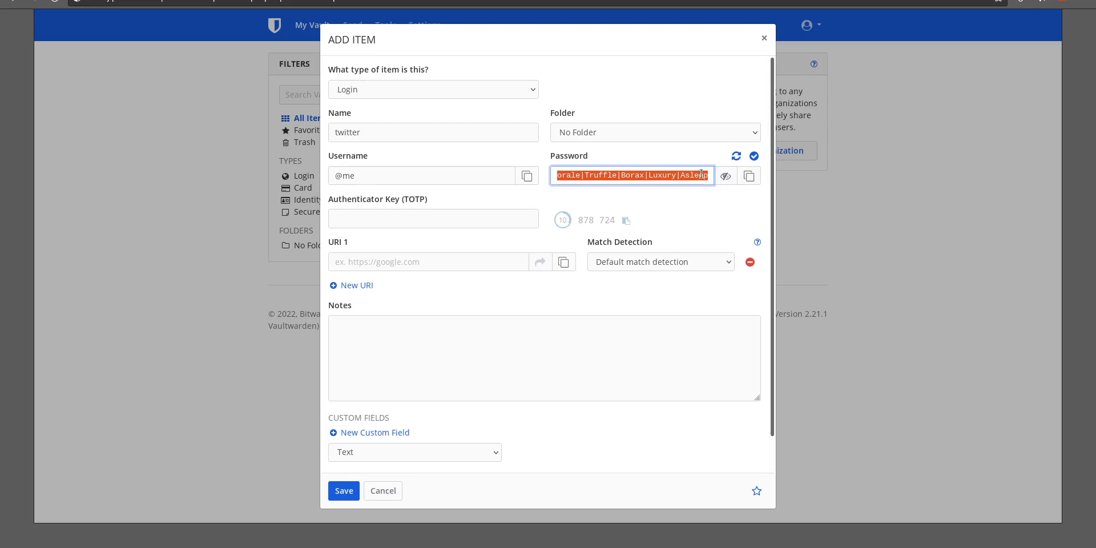
pyautogui.press('Home')
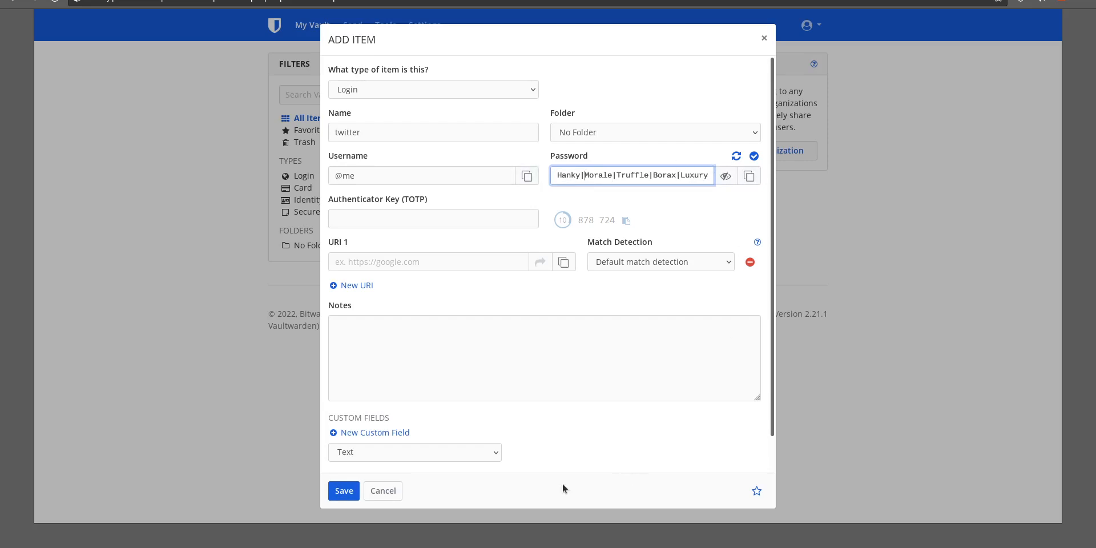
pyautogui.click(379, 491)
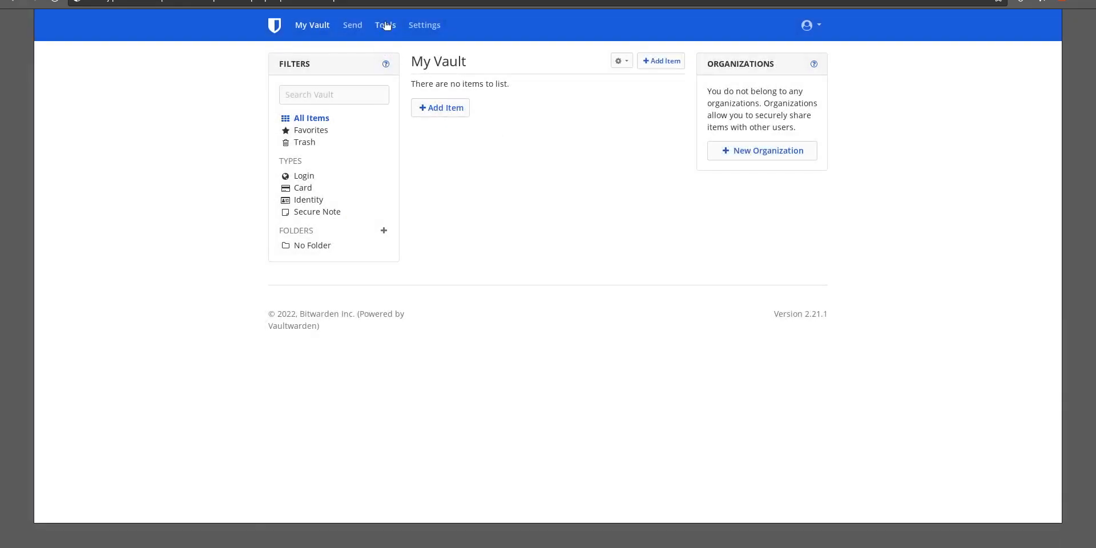
# Open the Password Generator, turn Capitalize off and Include Number on for the passphrase
pyautogui.click(387, 25)
pyautogui.click(563, 181)
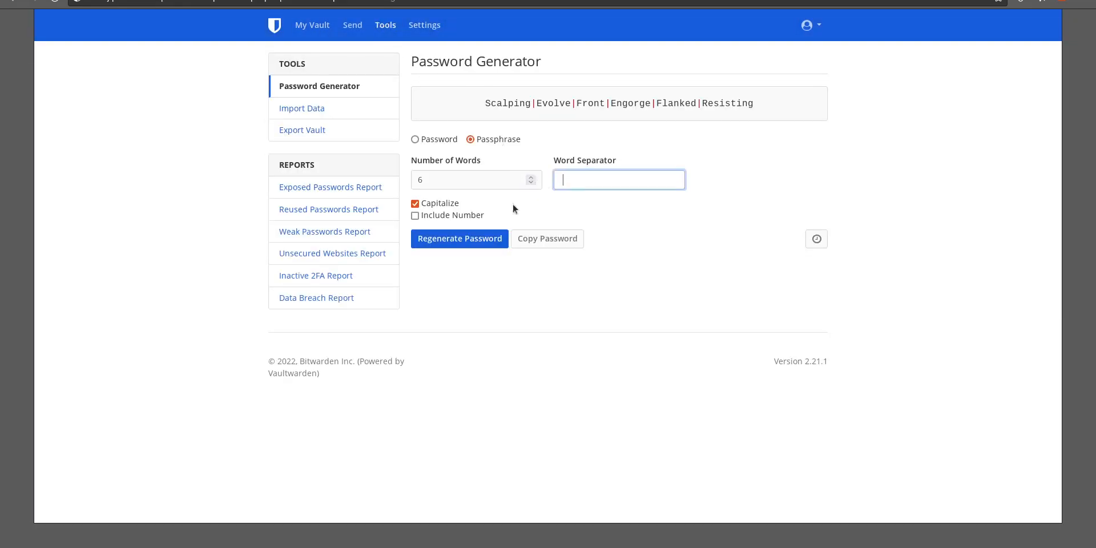
pyautogui.click(425, 204)
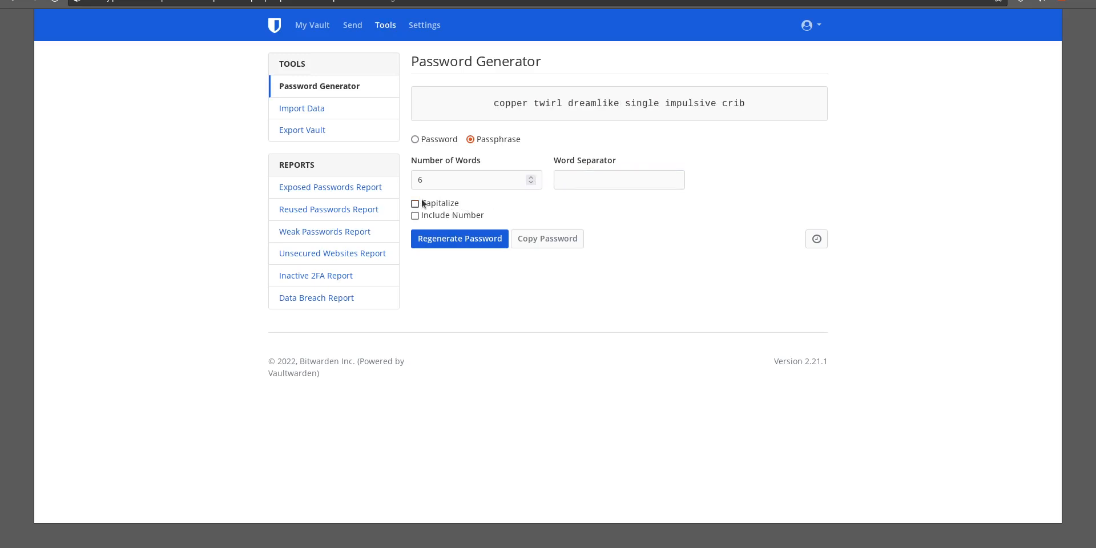
pyautogui.click(415, 215)
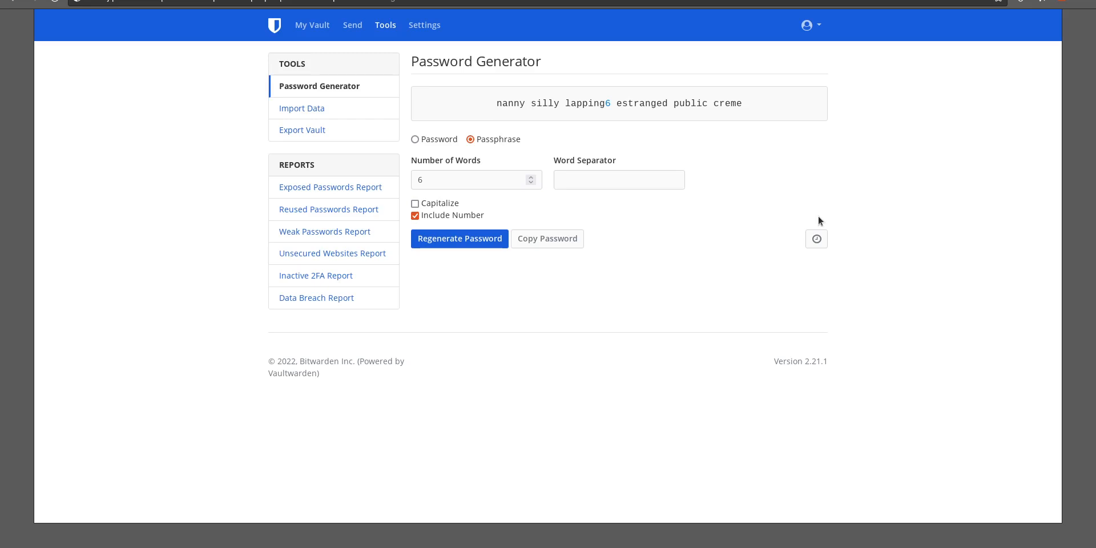
pyautogui.moveTo(606, 103); pyautogui.dragTo(513, 98)
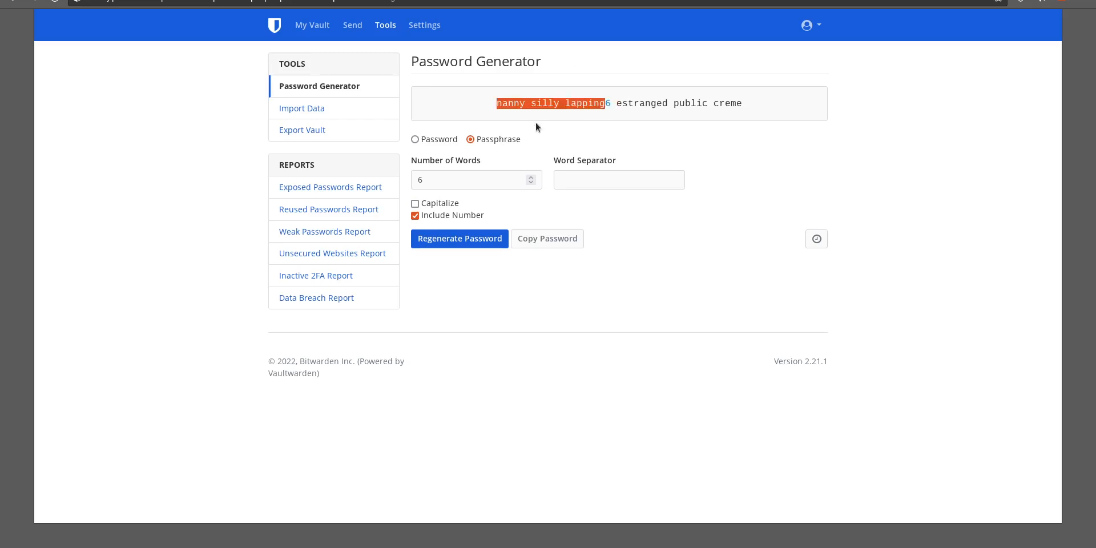
# Set the passphrase word separator to ? and regenerate the password
pyautogui.click(572, 178)
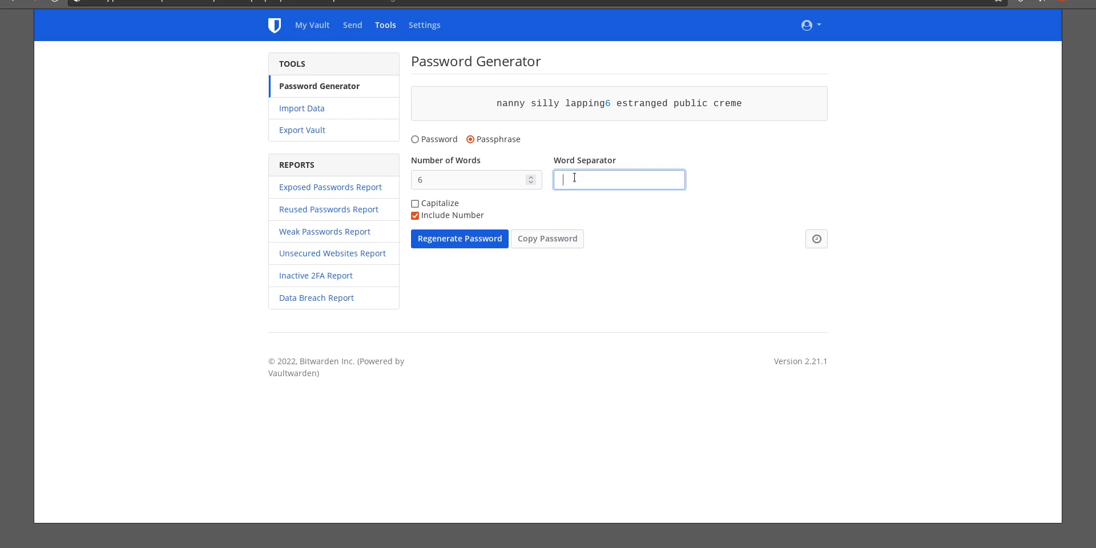
pyautogui.press('BackSpace')
pyautogui.write('?')
pyautogui.click(421, 239)
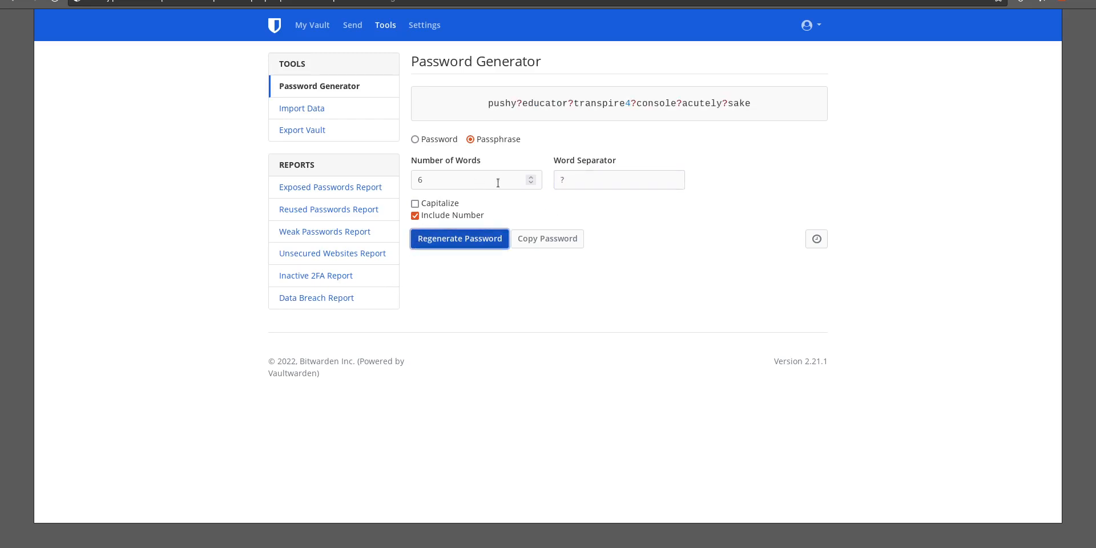
# Turn Include Number off and Capitalize back on, then regenerate the passphrase
pyautogui.click(423, 215)
pyautogui.click(415, 204)
pyautogui.click(444, 240)
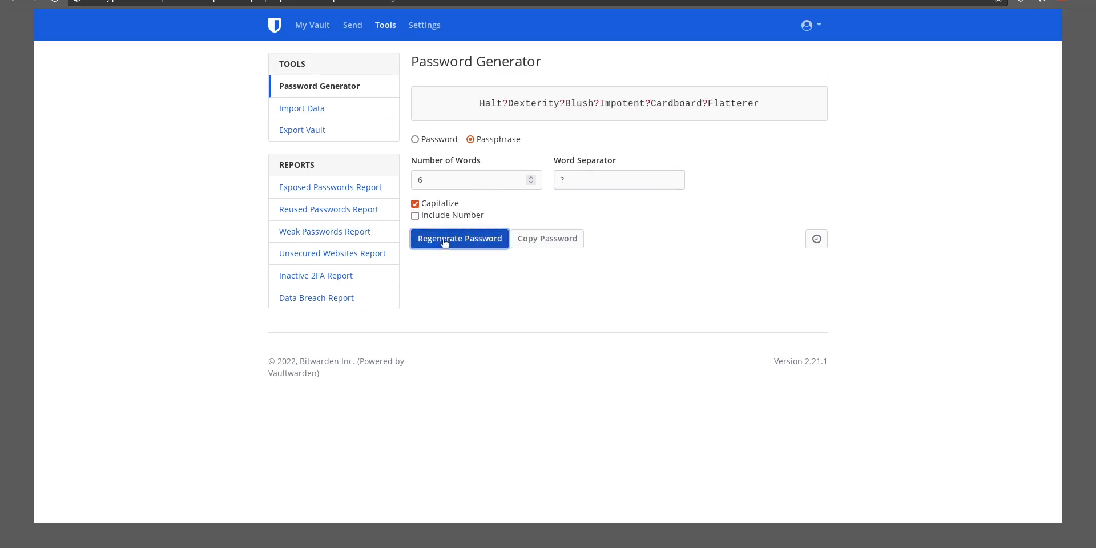
# Clear the word separator and regenerate the passphrase
pyautogui.moveTo(582, 182); pyautogui.dragTo(542, 187)
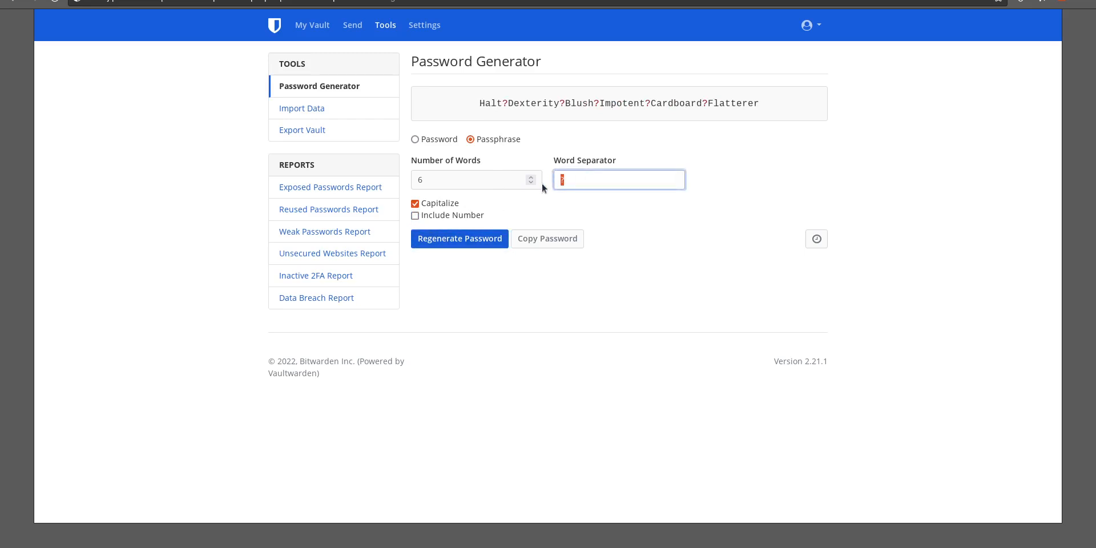
pyautogui.press('BackSpace')
pyautogui.click(418, 240)
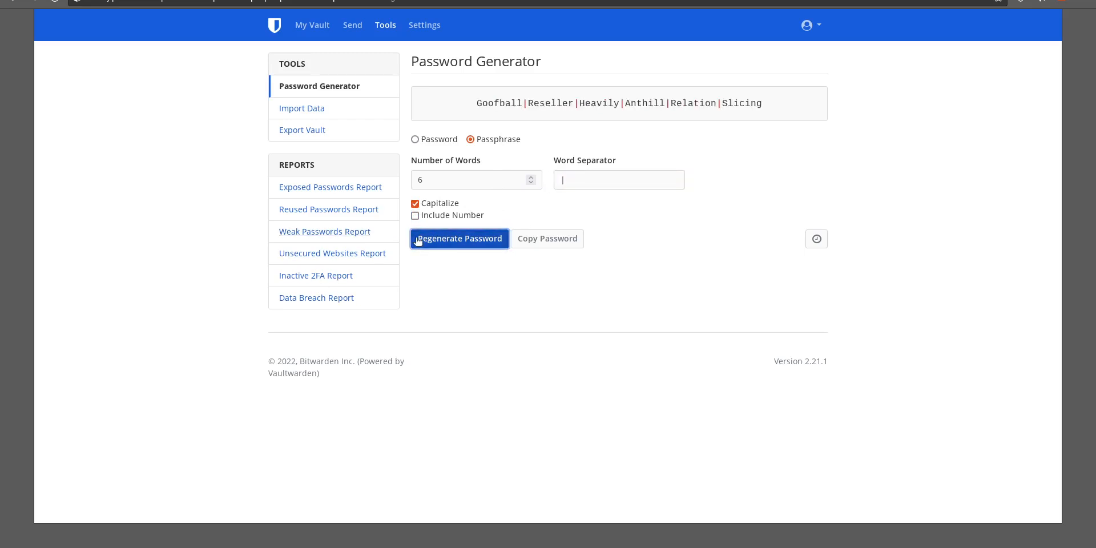
# Return to My Vault, open a new login item, and name it twitter
pyautogui.click(324, 27)
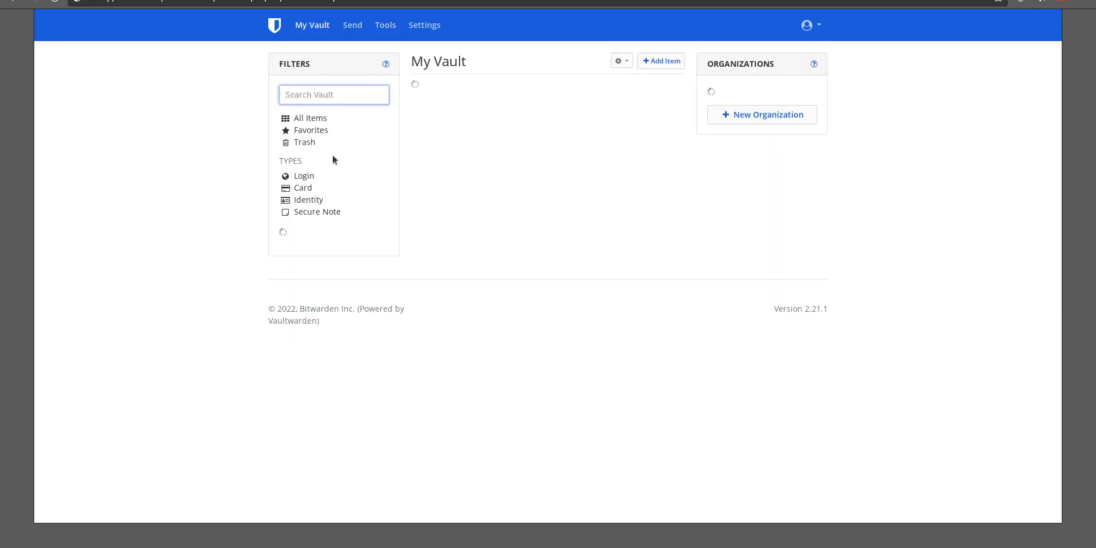
pyautogui.click(678, 59)
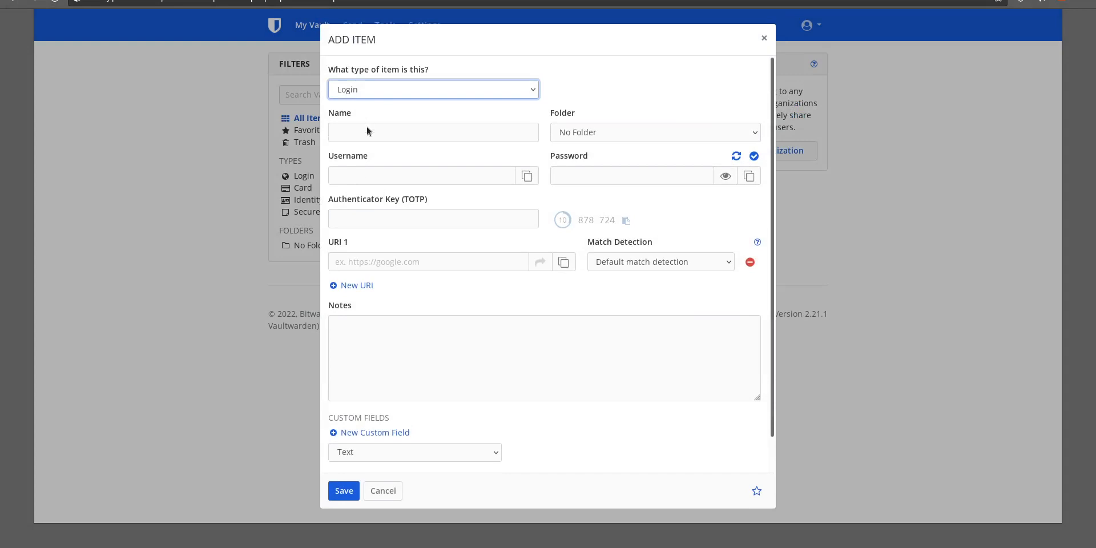
pyautogui.click(367, 131)
pyautogui.write('twitter')
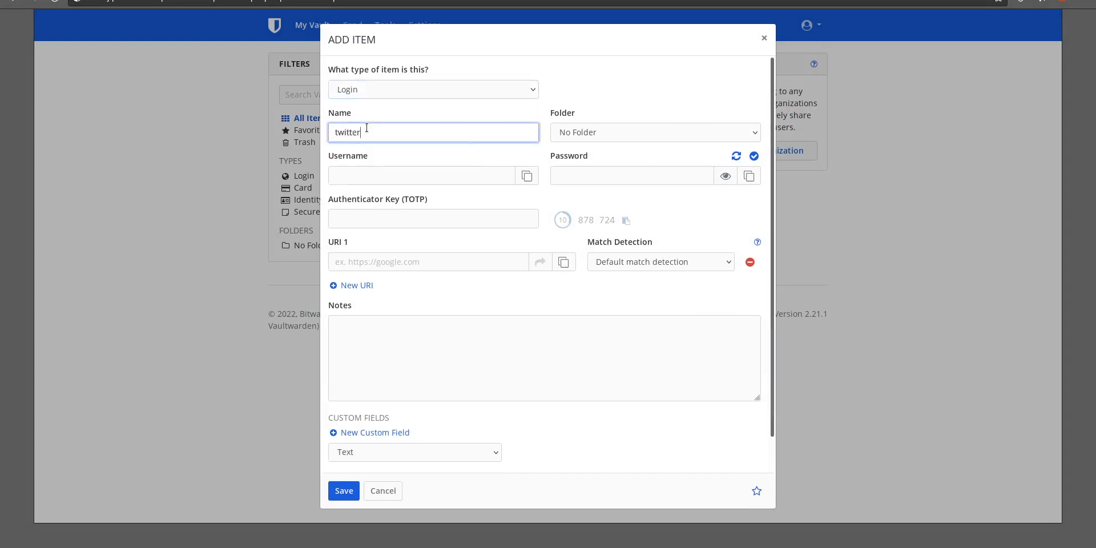
pyautogui.press('Tab')
pyautogui.press('Tab')
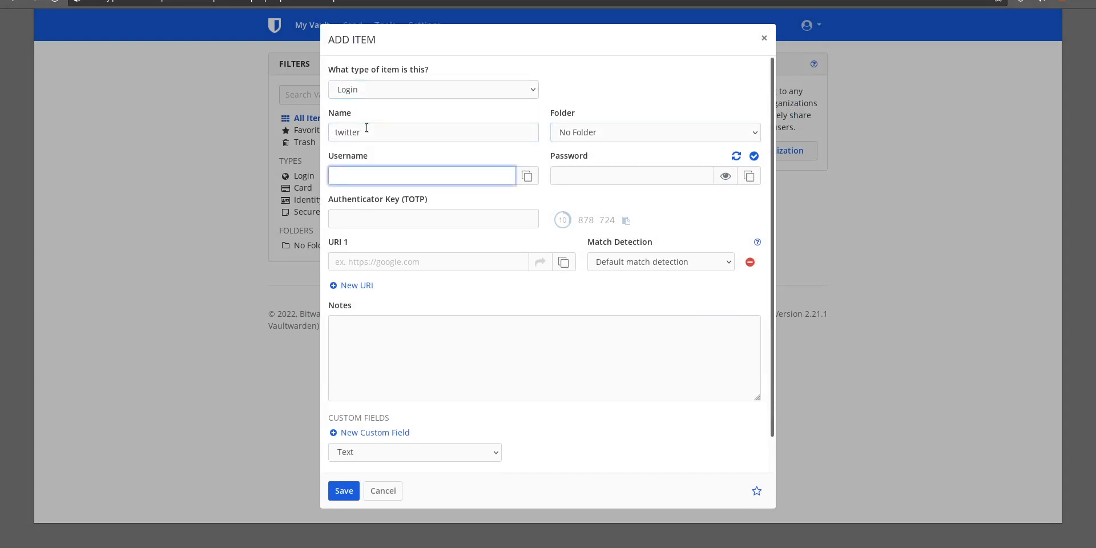
pyautogui.write('@me')
pyautogui.press('Tab')
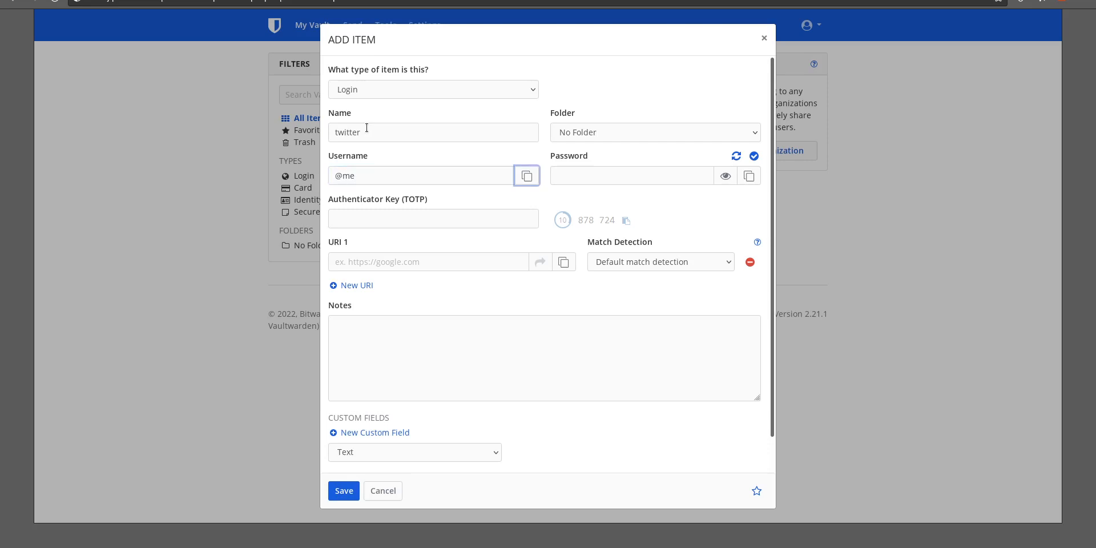
# Generate a password for the twitter item, reveal it, and save the item
pyautogui.click(736, 156)
pyautogui.click(724, 176)
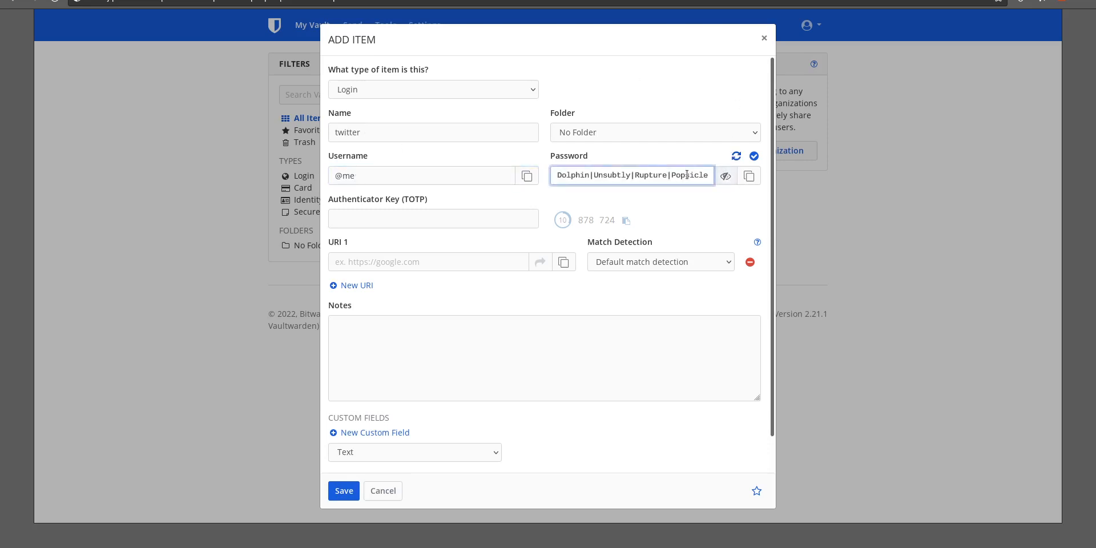
pyautogui.click(336, 492)
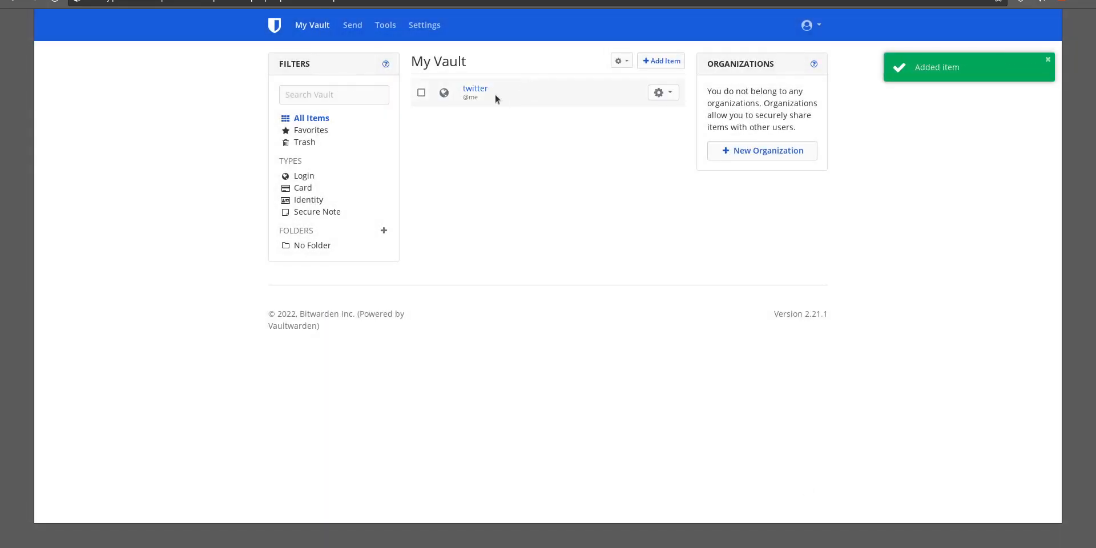
# Open another new login item and name it fACEBOOK
pyautogui.click(672, 67)
pyautogui.click(348, 126)
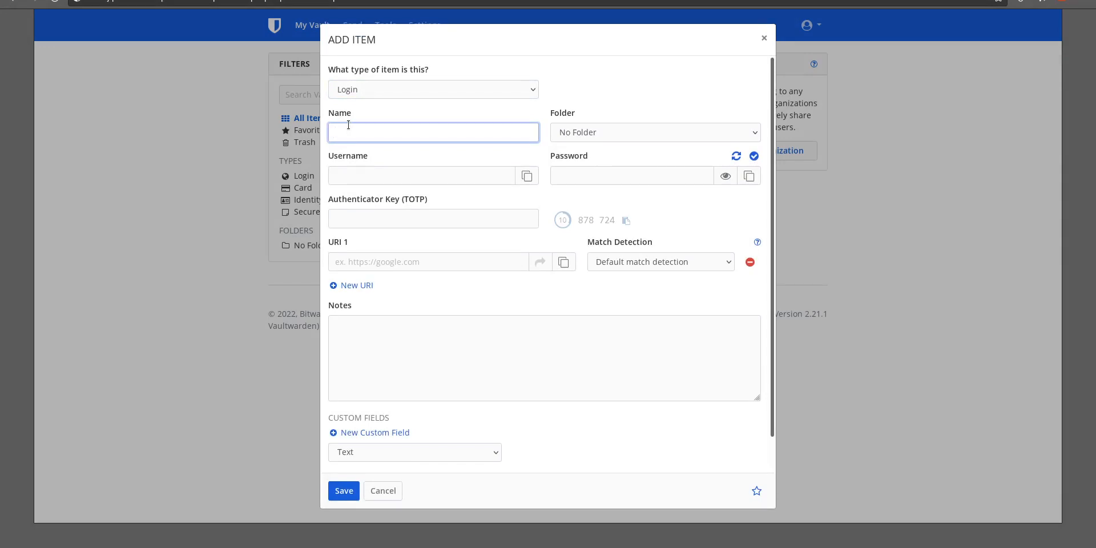
pyautogui.write('fACEBOOK')
pyautogui.click(579, 179)
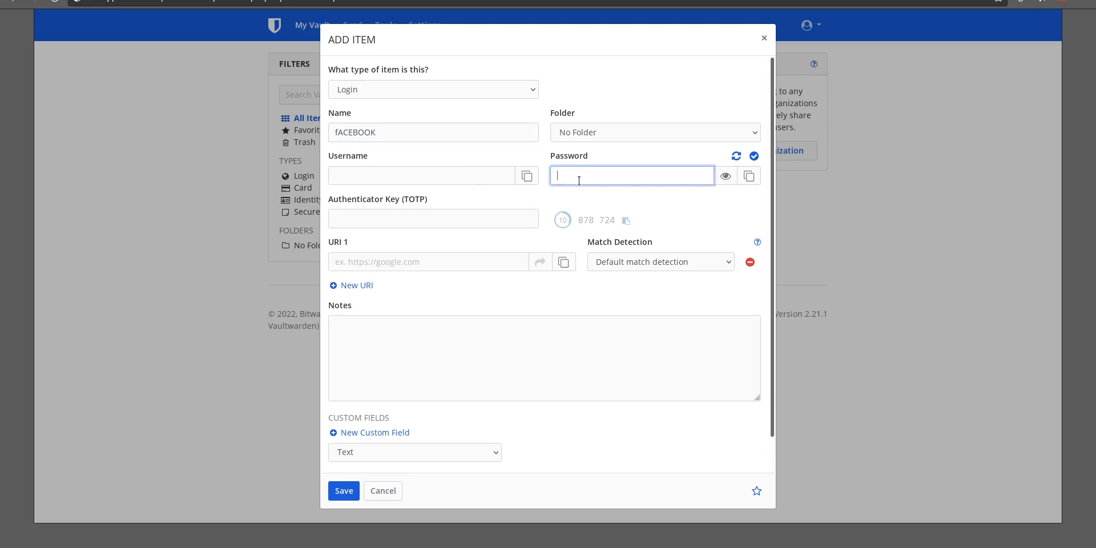
# Enter a password in the fACEBOOK item's Password field
pyautogui.press('BackSpace')
pyautogui.press('BackSpace')
pyautogui.press('BackSpace')
pyautogui.press('BackSpace')
pyautogui.press('BackSpace')
pyautogui.press('BackSpace')
pyautogui.press('BackSpace')
pyautogui.press('BackSpace')
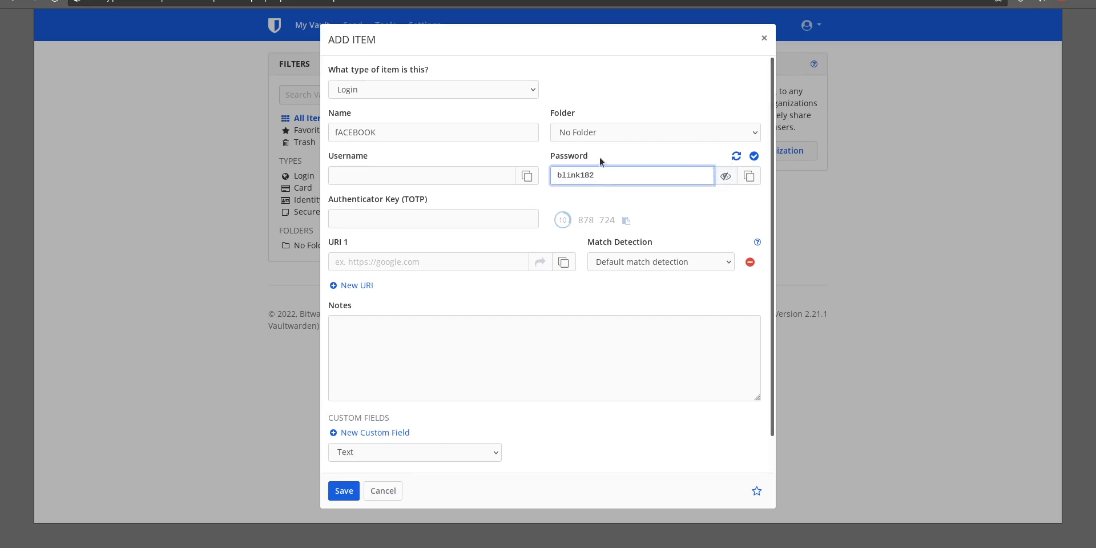
# Check whether the entered password has been exposed in data breaches
pyautogui.click(753, 158)
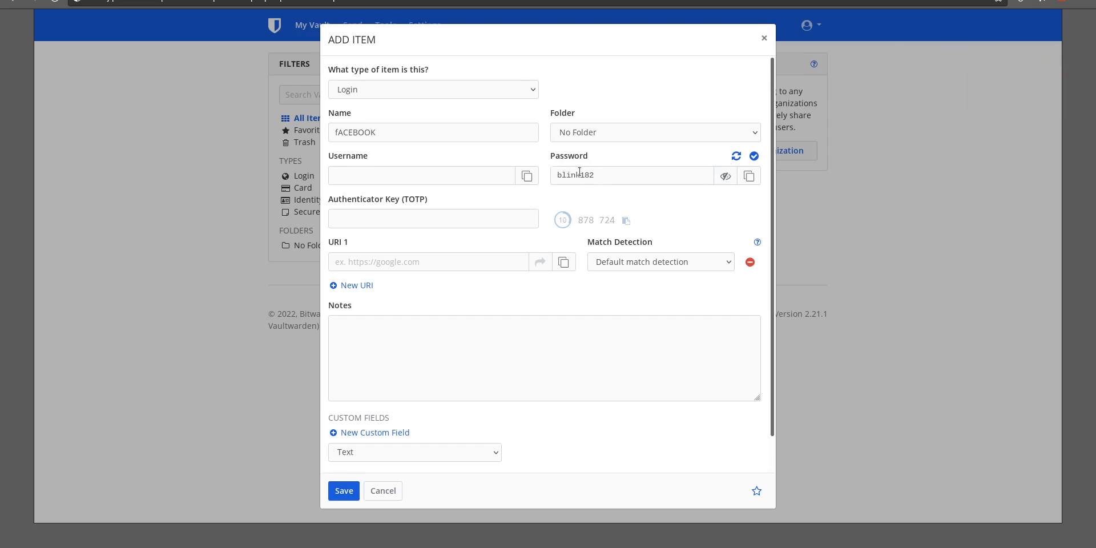
pyautogui.moveTo(594, 174); pyautogui.dragTo(506, 164)
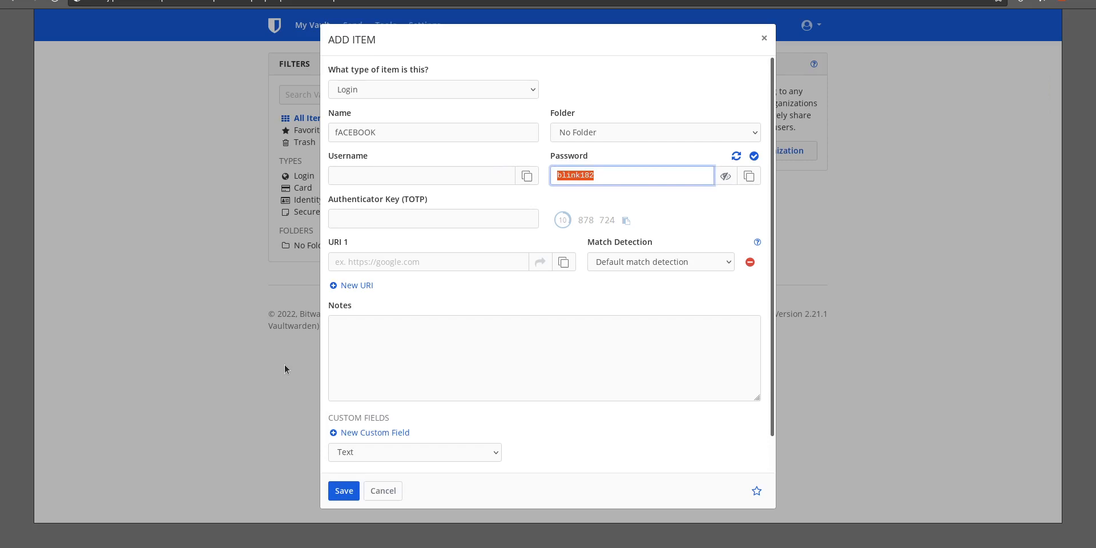
# Close the fACEBOOK item without saving it
pyautogui.click(383, 491)
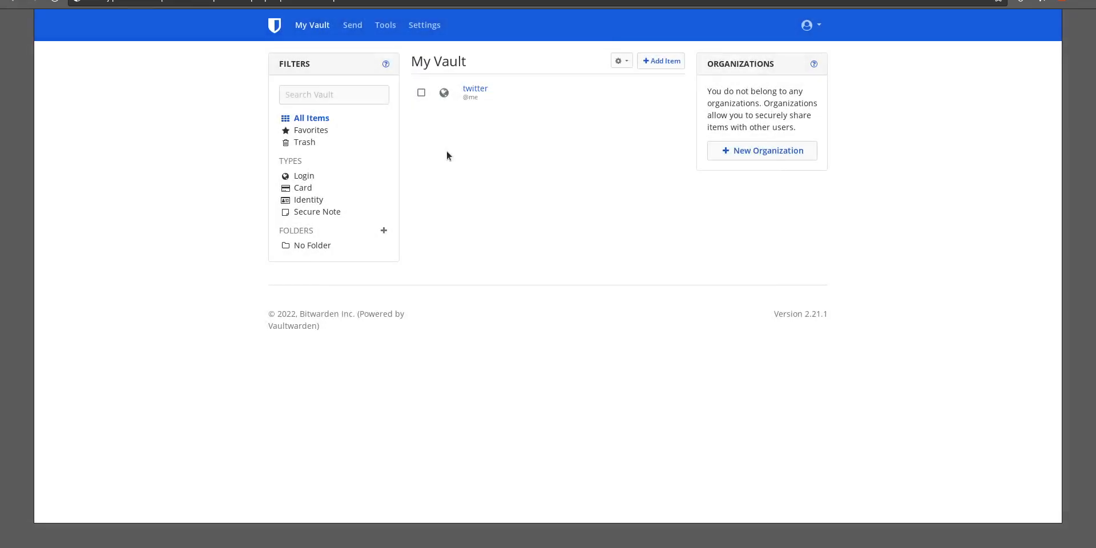
# Open a new text Send and review its options, including deletion date, then cancel it
pyautogui.click(353, 28)
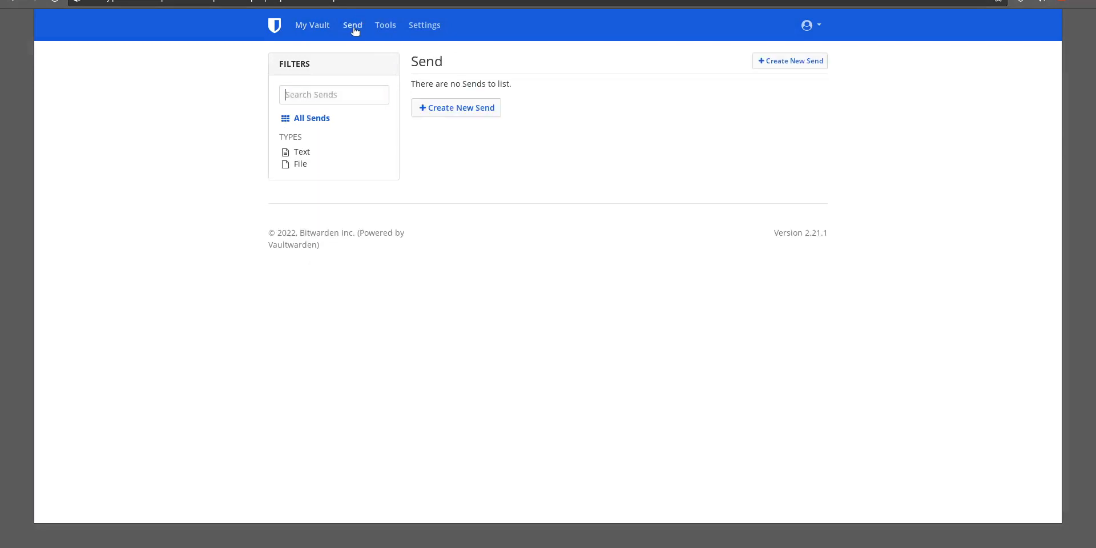
pyautogui.click(474, 110)
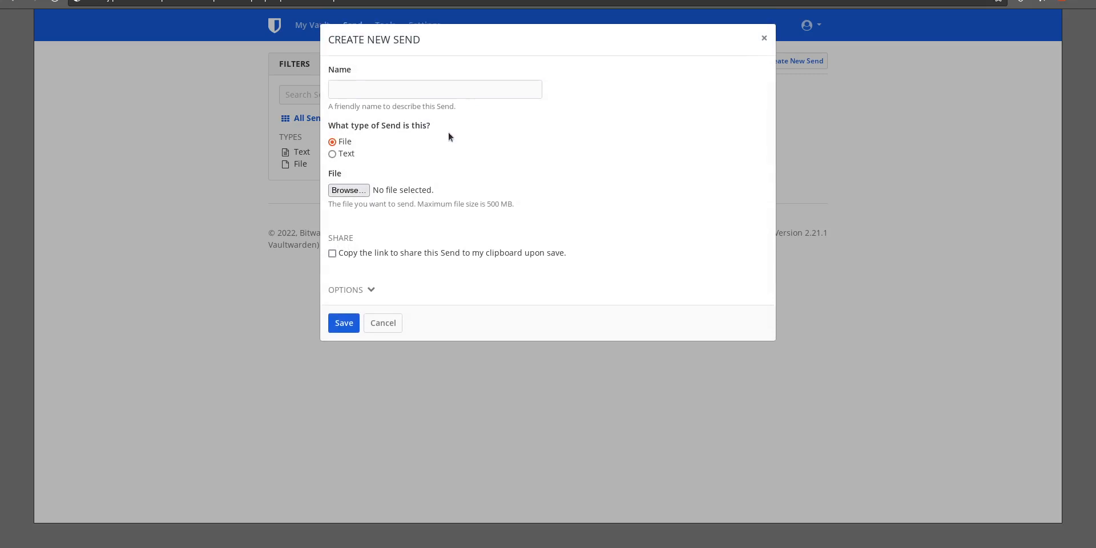
pyautogui.click(337, 153)
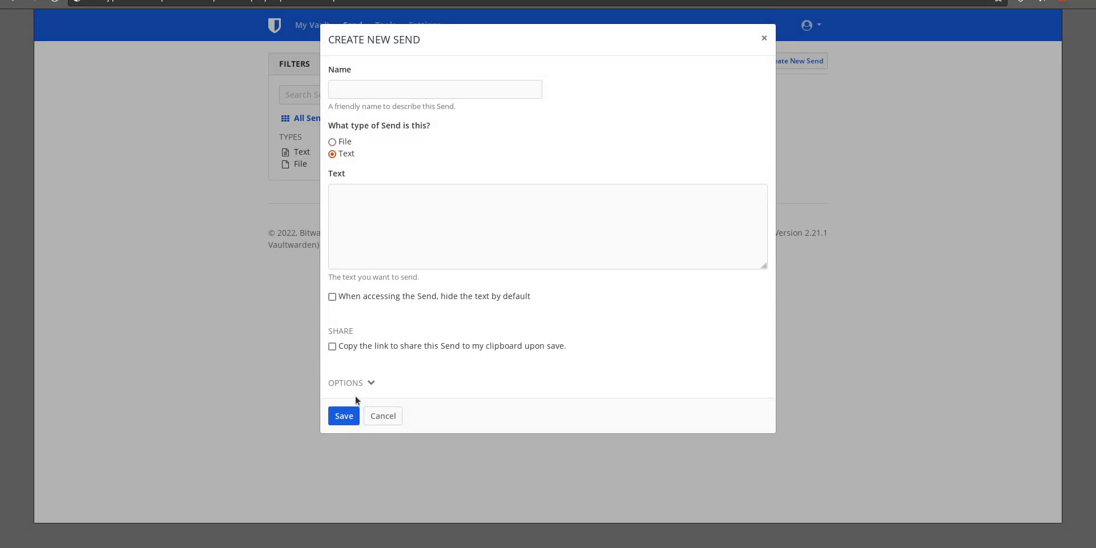
pyautogui.click(370, 382)
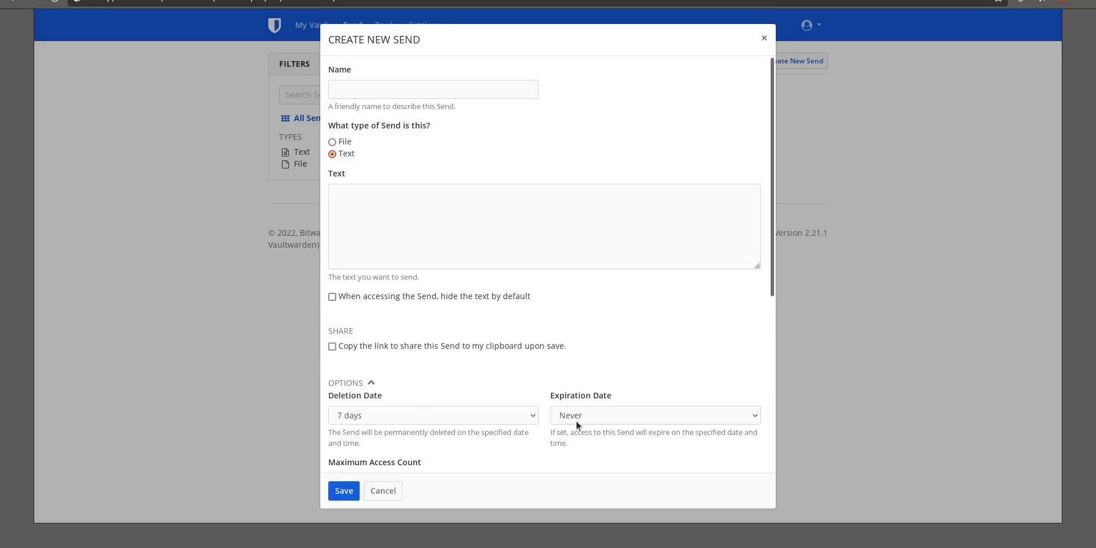
pyautogui.scroll(-3, 588, 407)
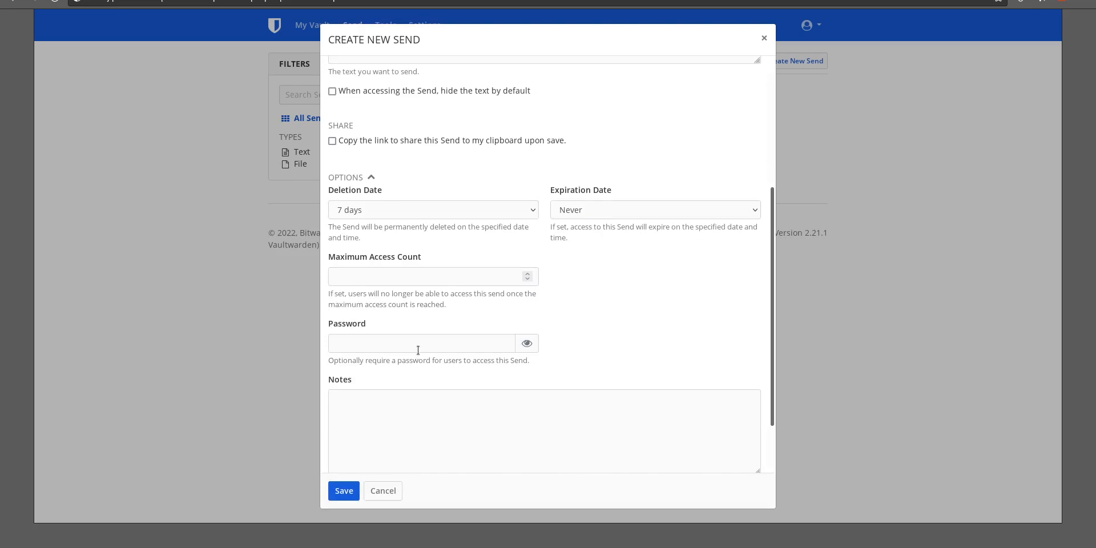
pyautogui.click(533, 209)
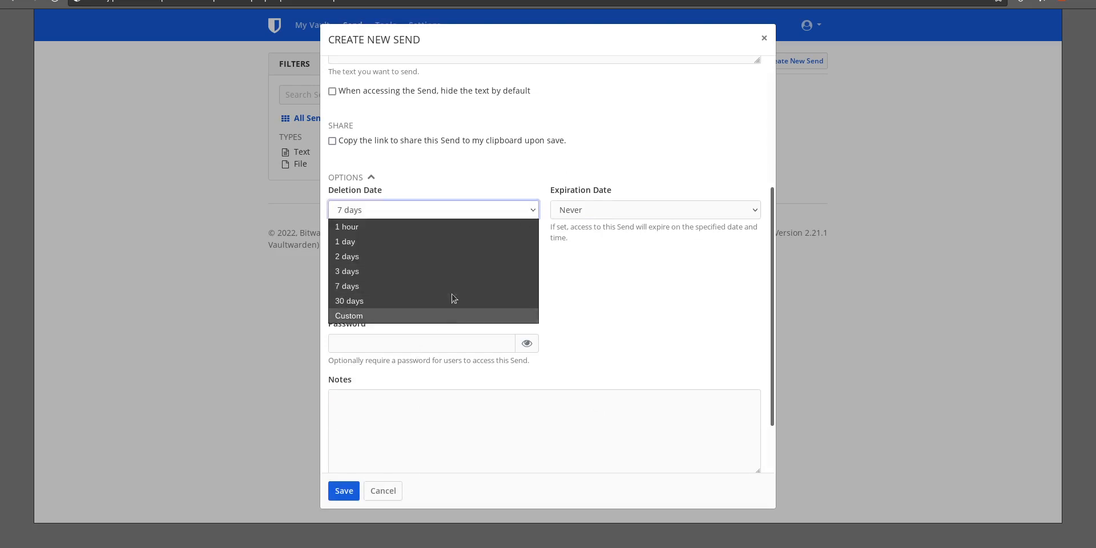
pyautogui.click(501, 174)
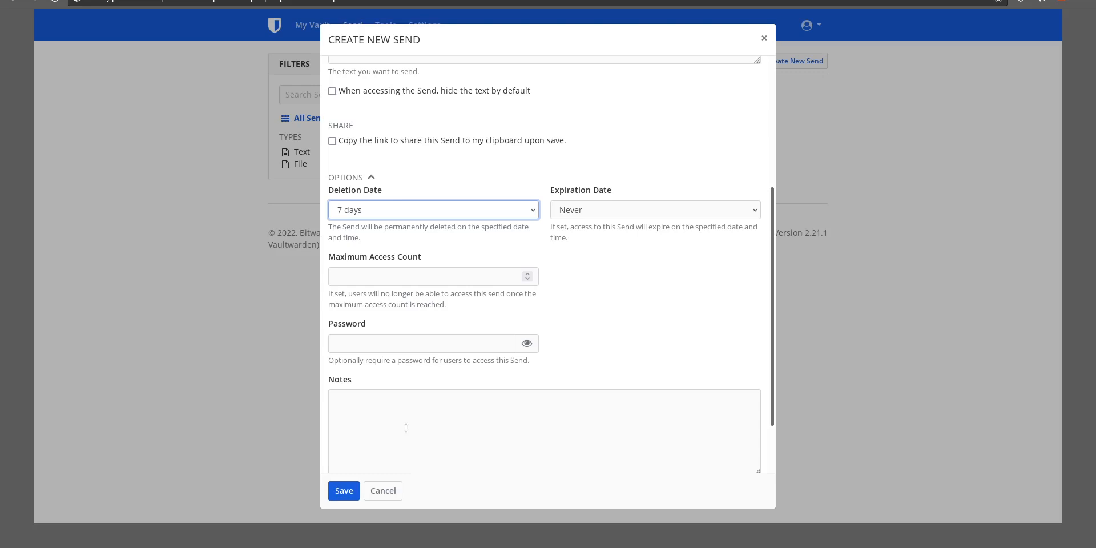
pyautogui.click(381, 500)
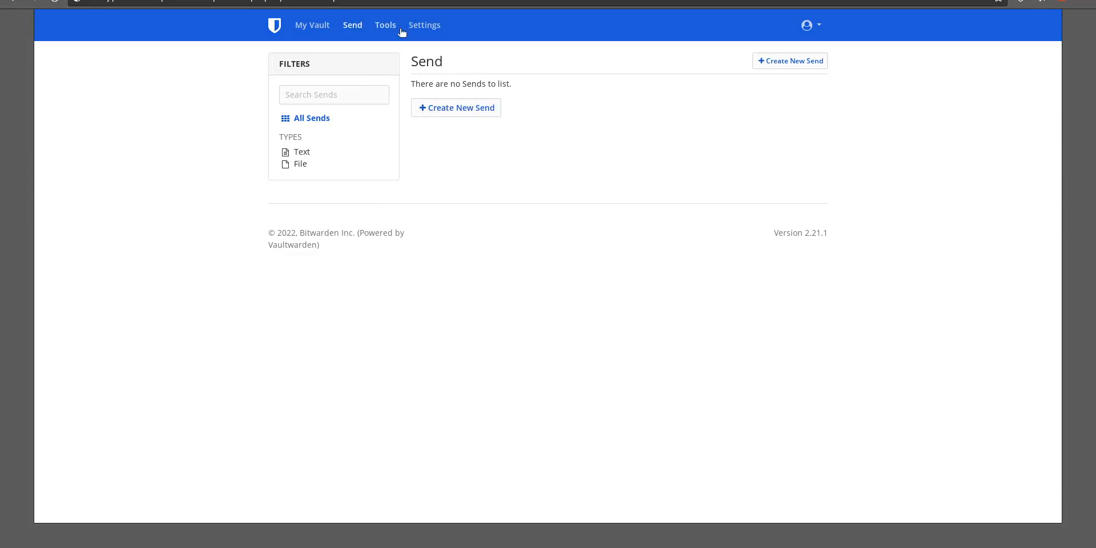
# Start a new organization from the account settings and name it wife
pyautogui.click(421, 27)
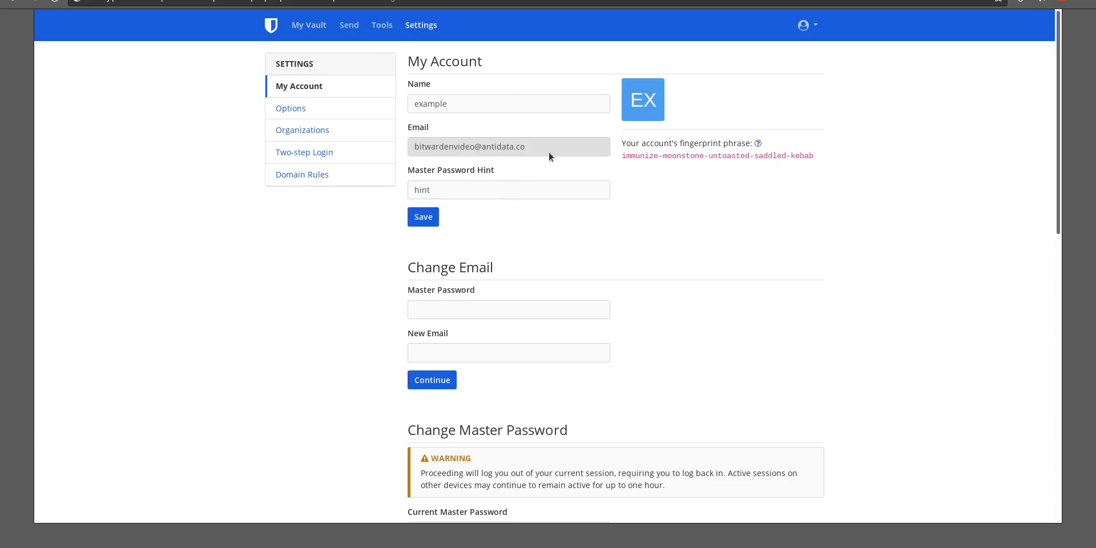
pyautogui.click(301, 130)
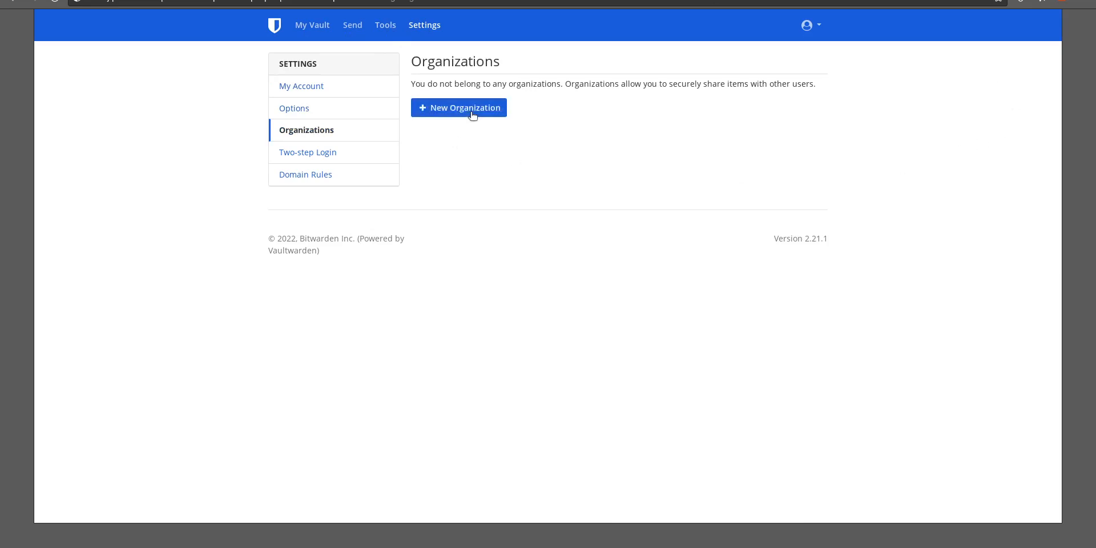
pyautogui.click(473, 114)
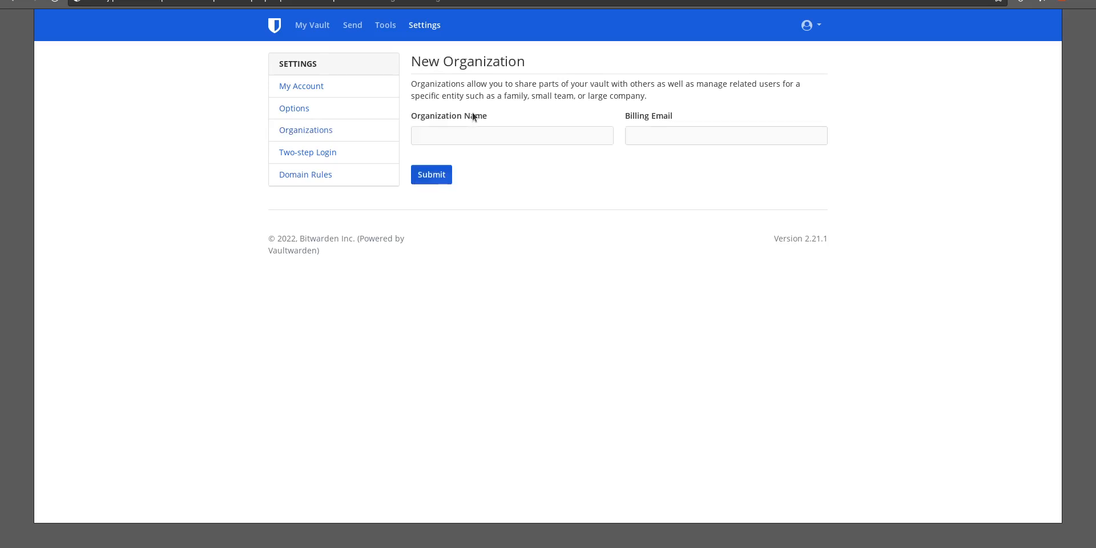
pyautogui.click(476, 126)
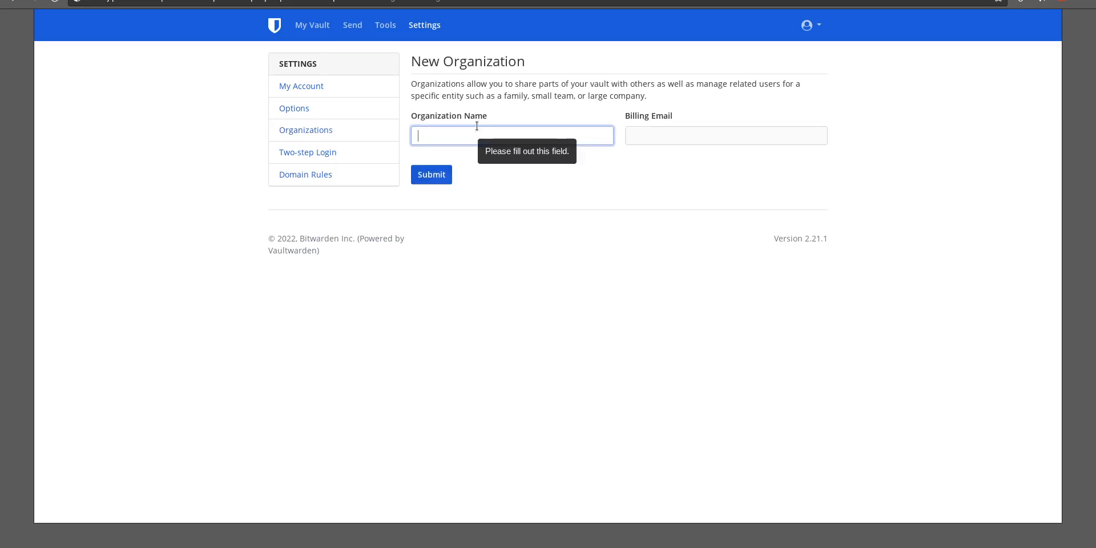
pyautogui.write('wife')
pyautogui.press('Tab')
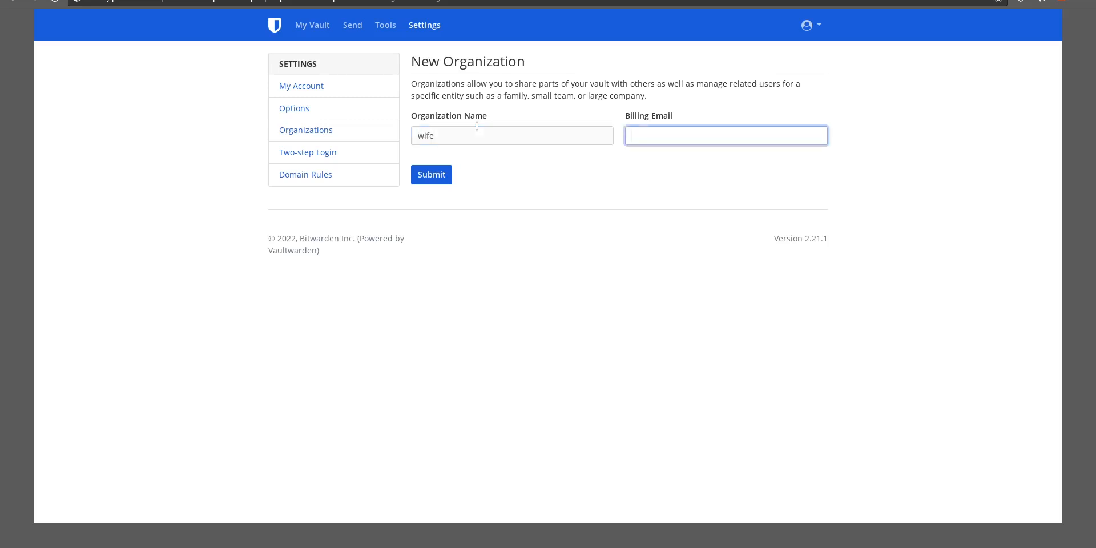
# Enter the wife's billing e-mail address, copy it, and submit the new organization
pyautogui.moveTo(756, 136); pyautogui.dragTo(543, 110)
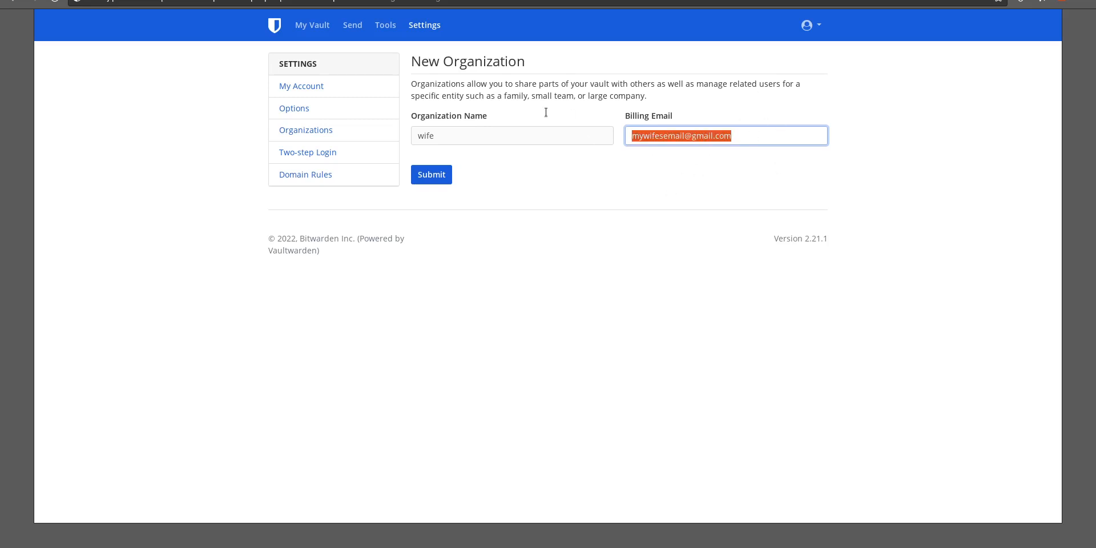
pyautogui.rightClick(664, 136)
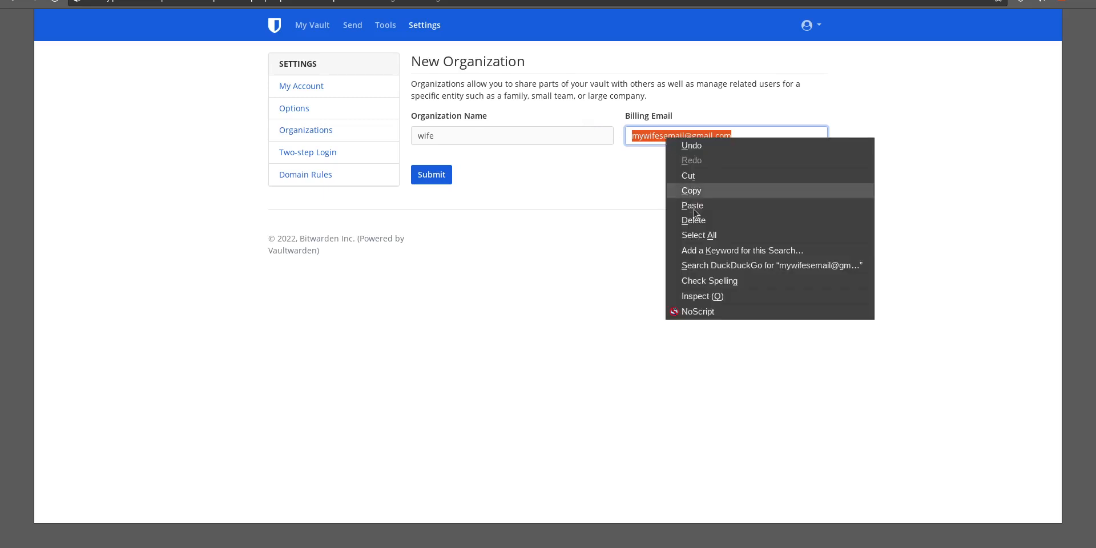
pyautogui.click(700, 189)
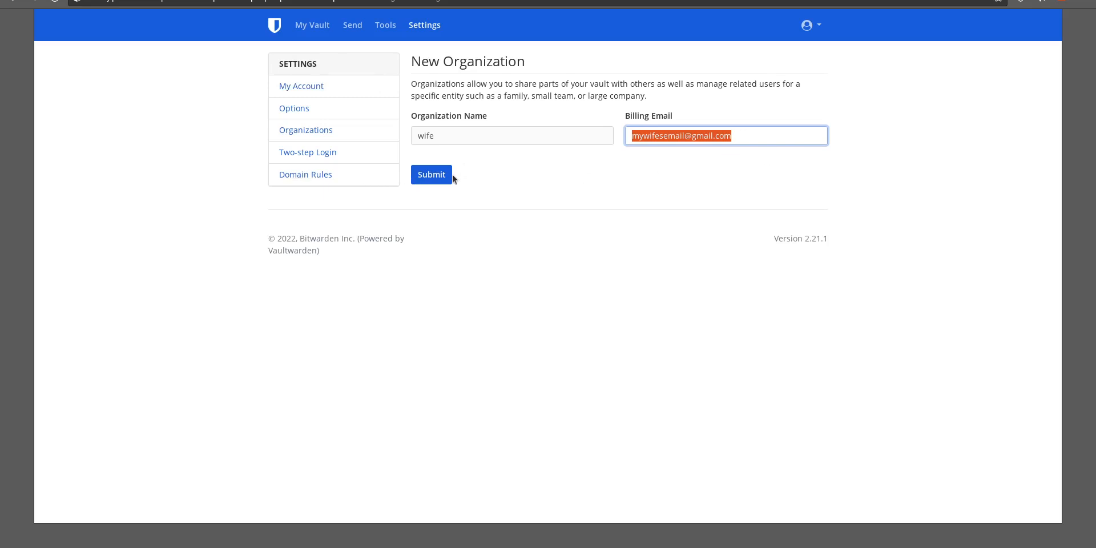
pyautogui.click(431, 175)
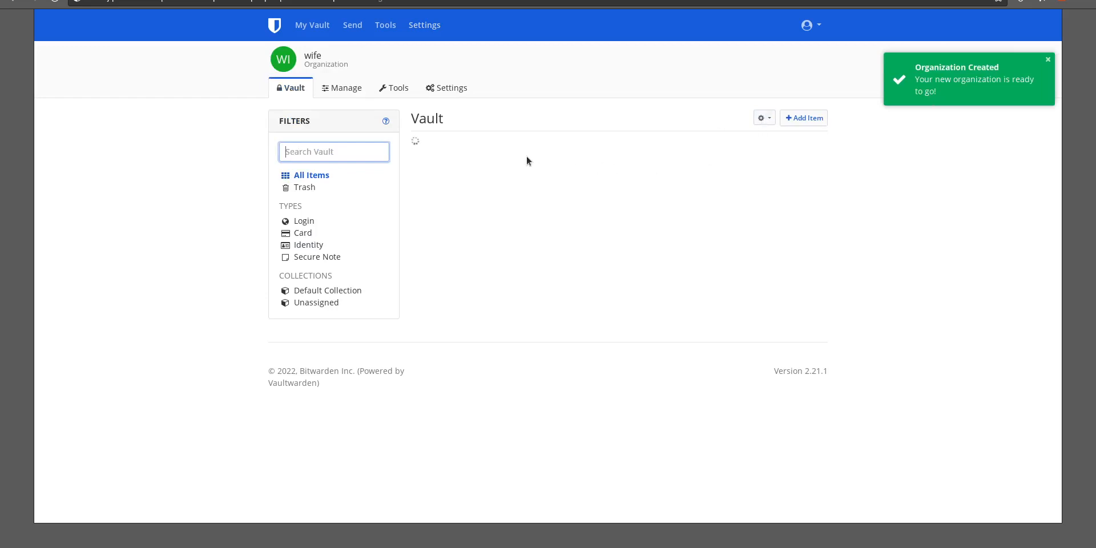
# Add a new login item to the organization vault named bank password
pyautogui.click(803, 120)
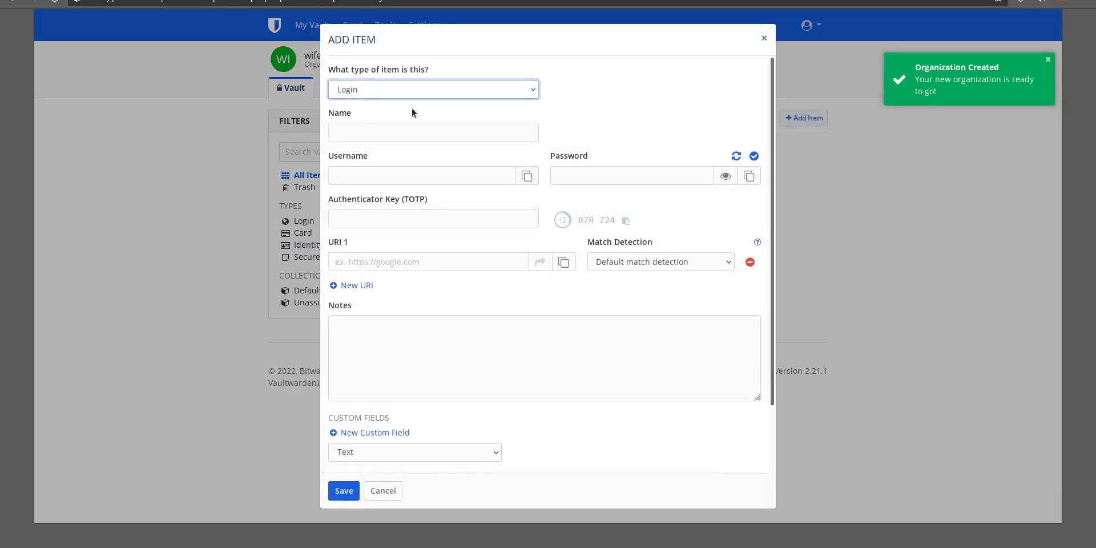
pyautogui.click(381, 135)
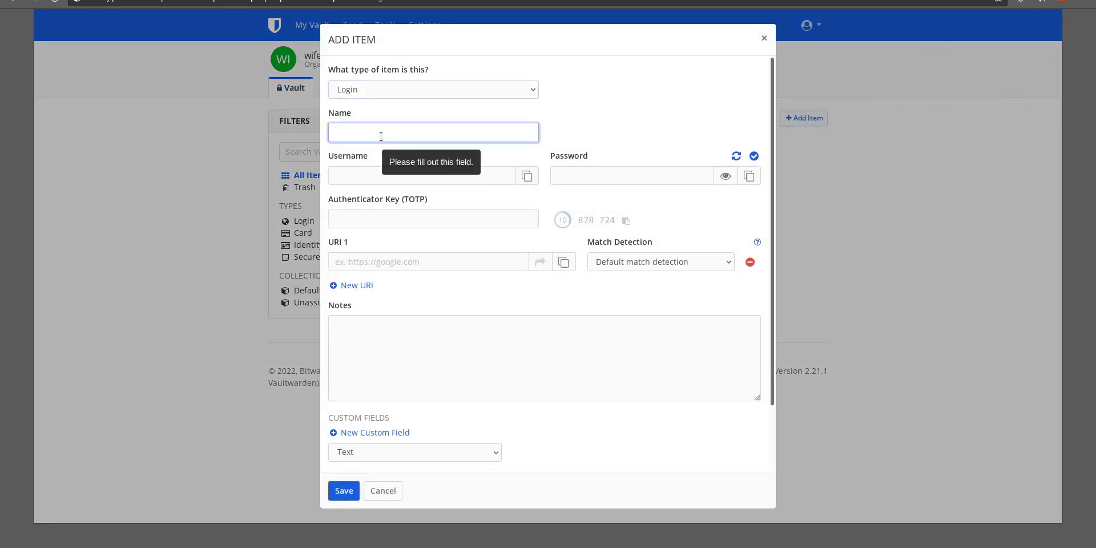
pyautogui.write('bank passweord')
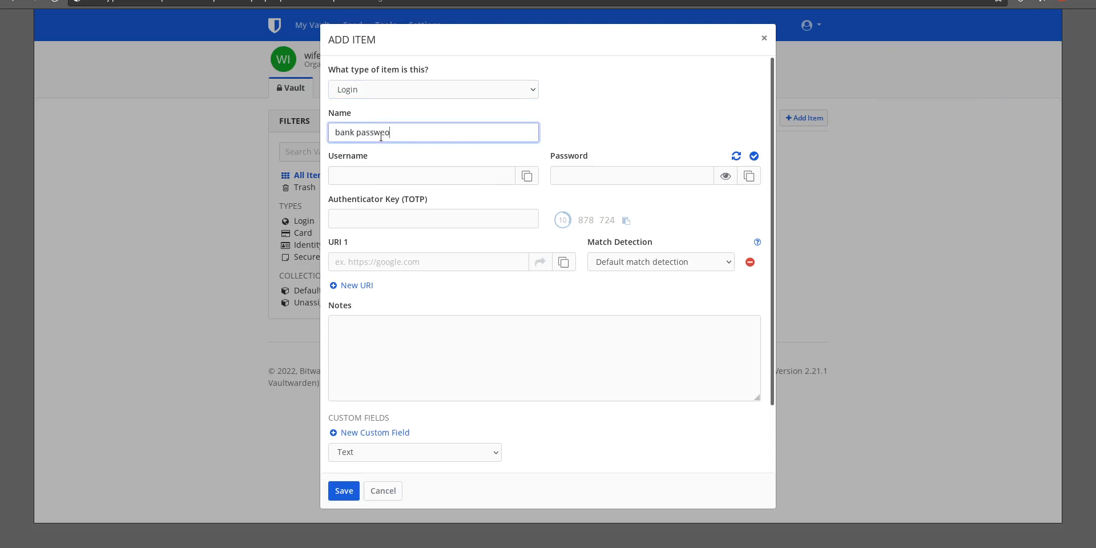
pyautogui.press('BackSpace')
pyautogui.press('BackSpace')
pyautogui.press('BackSpace')
pyautogui.press('BackSpace')
pyautogui.write('ord')
# Generate a password for the bank password item and check whether it has been exposed
pyautogui.click(736, 156)
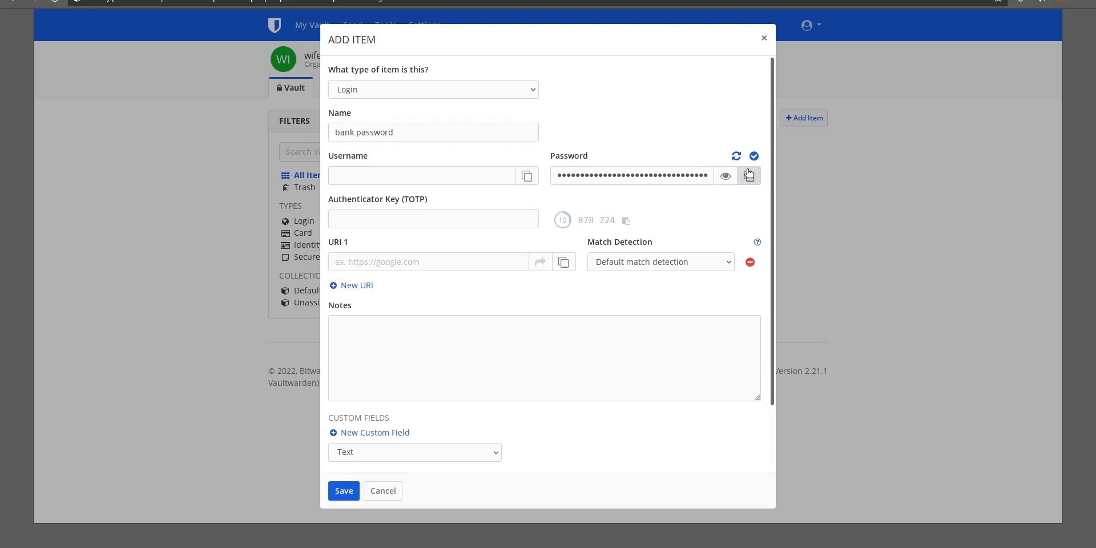
pyautogui.click(728, 176)
pyautogui.click(728, 176)
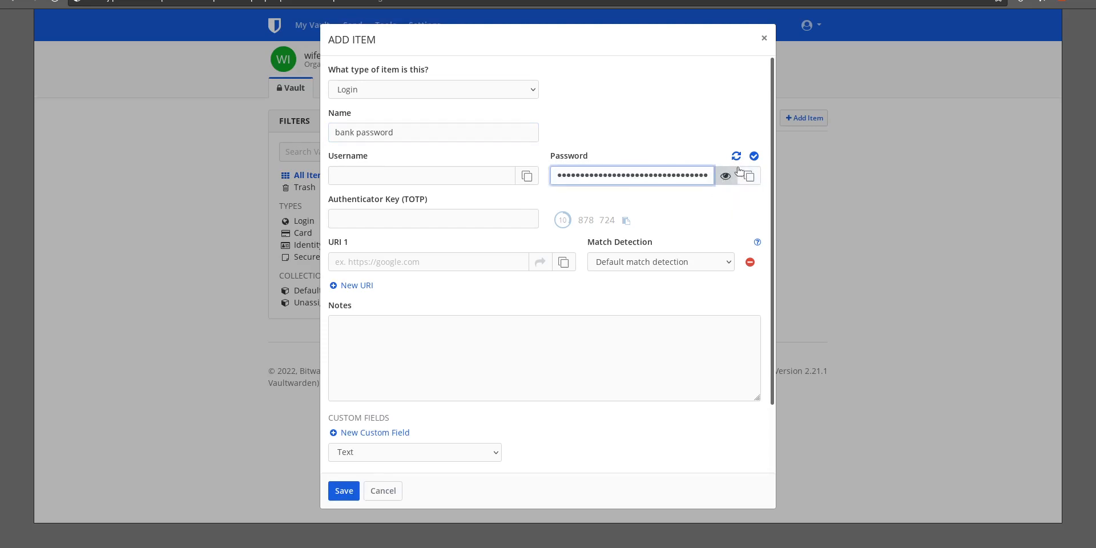
pyautogui.click(754, 158)
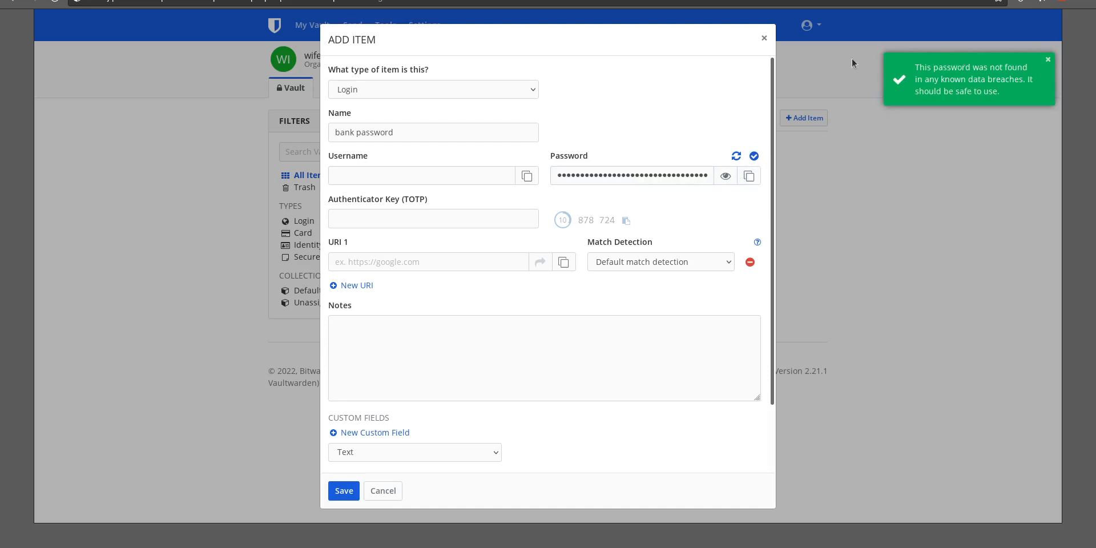
pyautogui.click(1050, 59)
# Set the item's username to myusername and add the note any notes
pyautogui.click(383, 179)
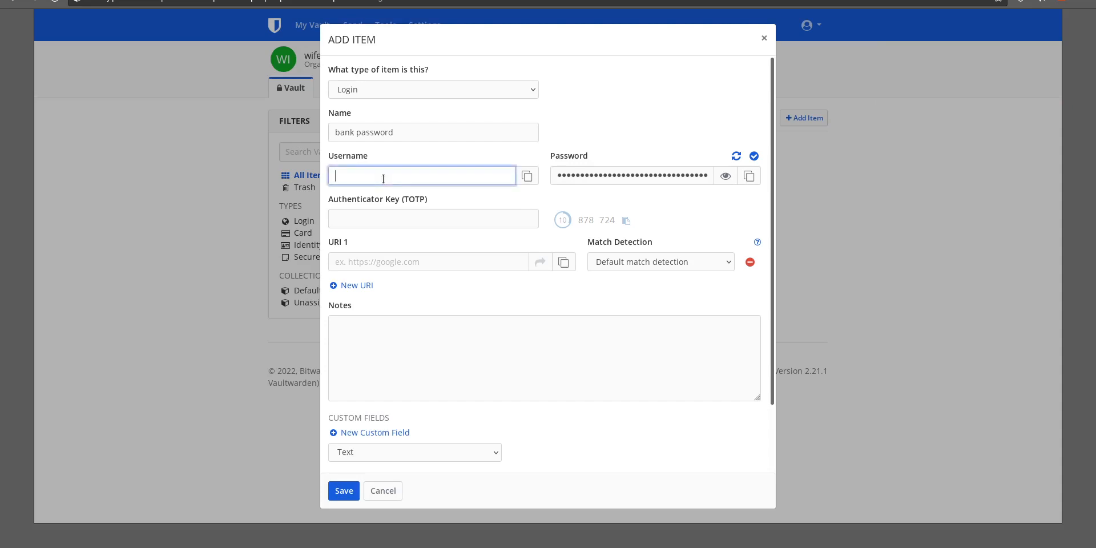
pyautogui.write('myusername')
pyautogui.click(421, 365)
pyautogui.write('any notes')
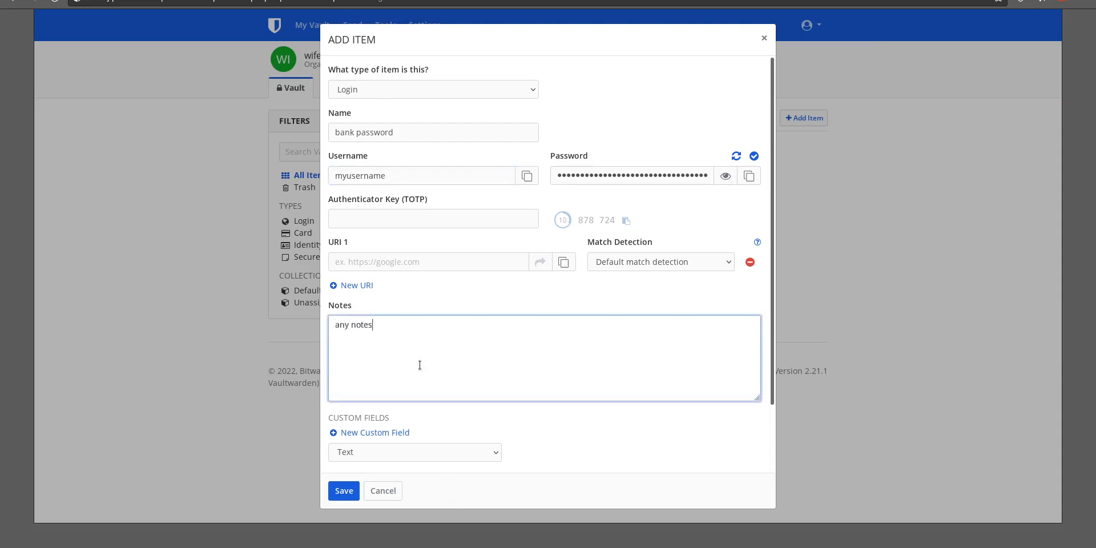
# Assign the bank password item to Default Collection and save it
pyautogui.click(356, 488)
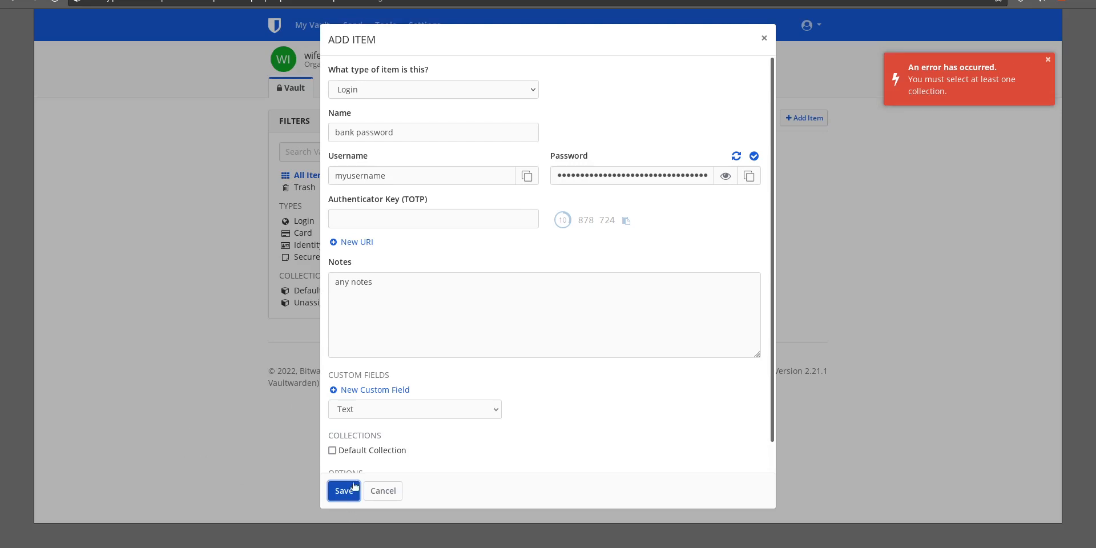
pyautogui.scroll(-1, 354, 452)
pyautogui.click(332, 422)
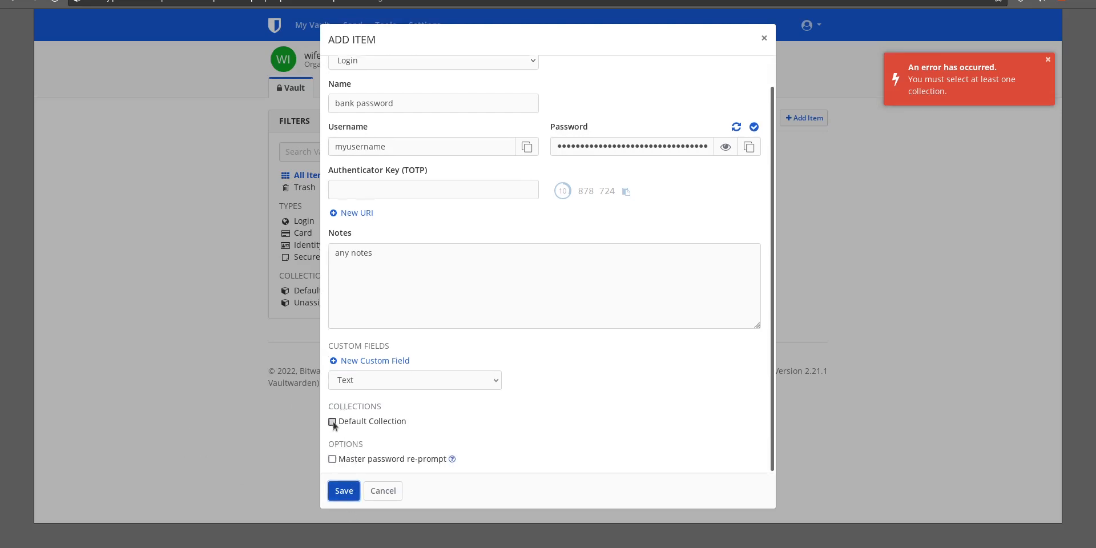
pyautogui.click(344, 491)
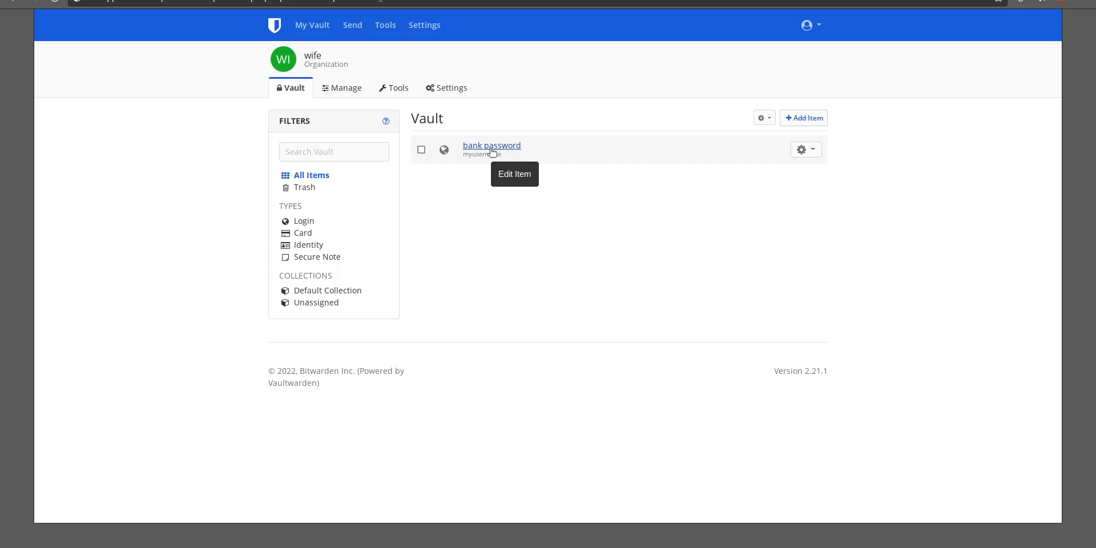
# Invite a new user to the organization by e-mail with access to Default Collection
pyautogui.click(358, 87)
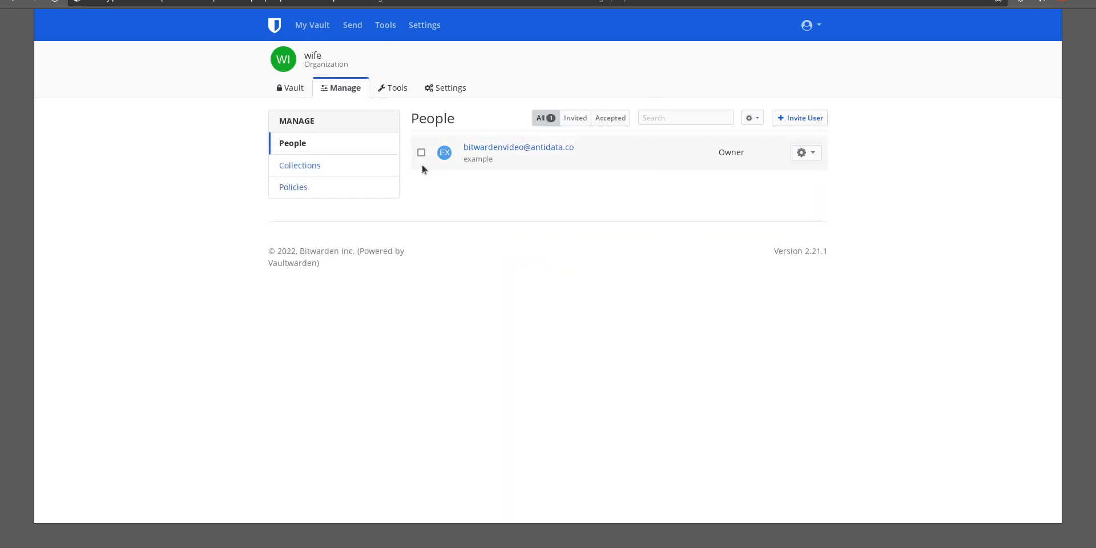
pyautogui.click(807, 118)
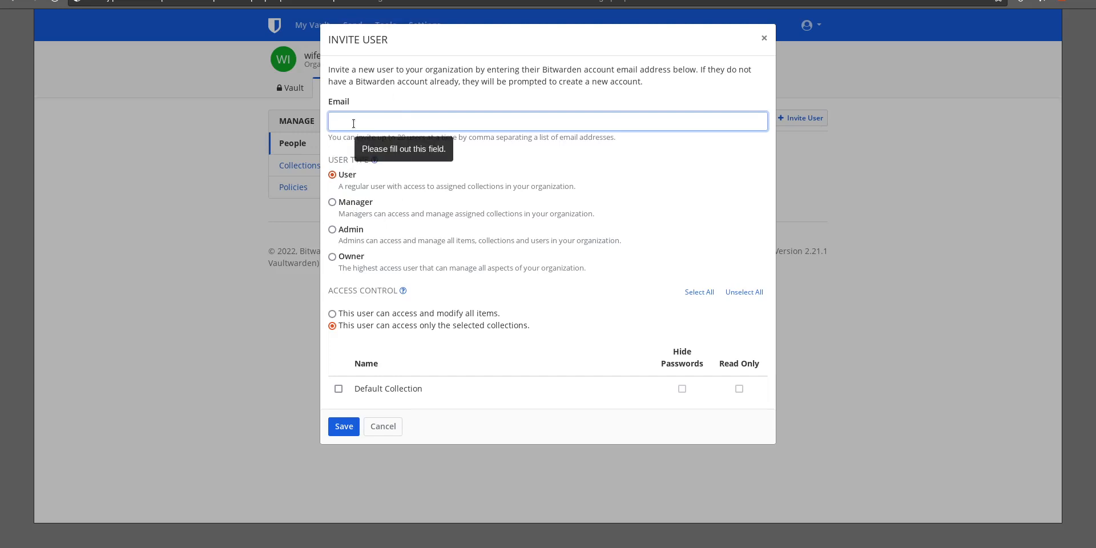
pyautogui.write('anotherem')
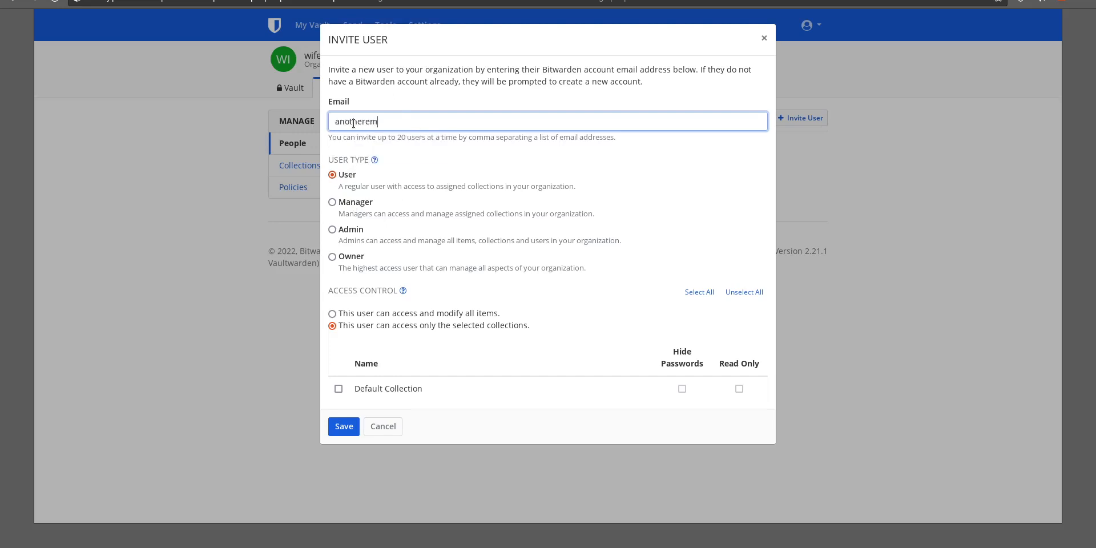
pyautogui.write('ail.com')
pyautogui.write('whatever')
pyautogui.write('@')
pyautogui.hotkey('ctrl', 'a')
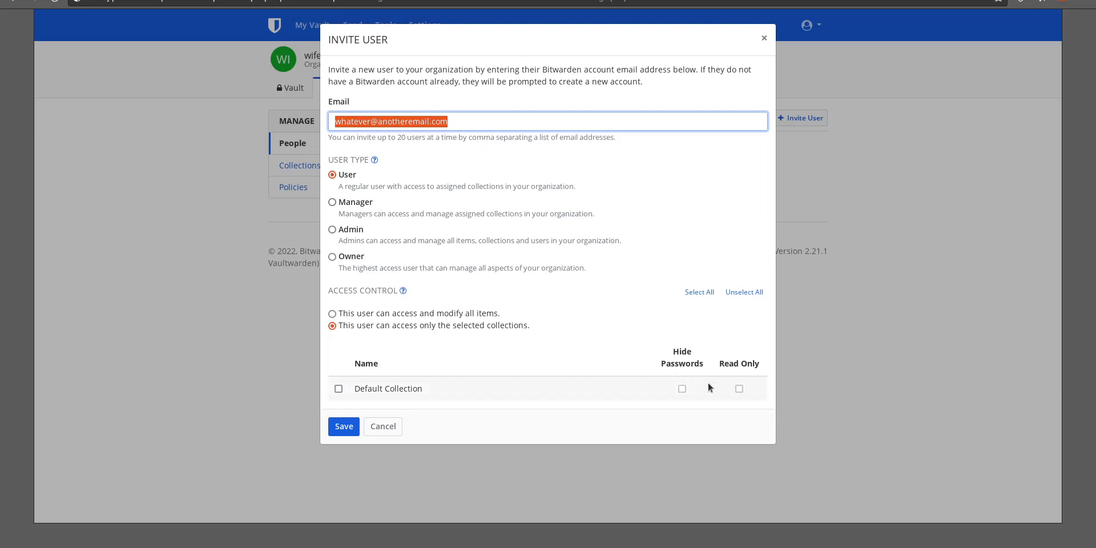
pyautogui.click(687, 388)
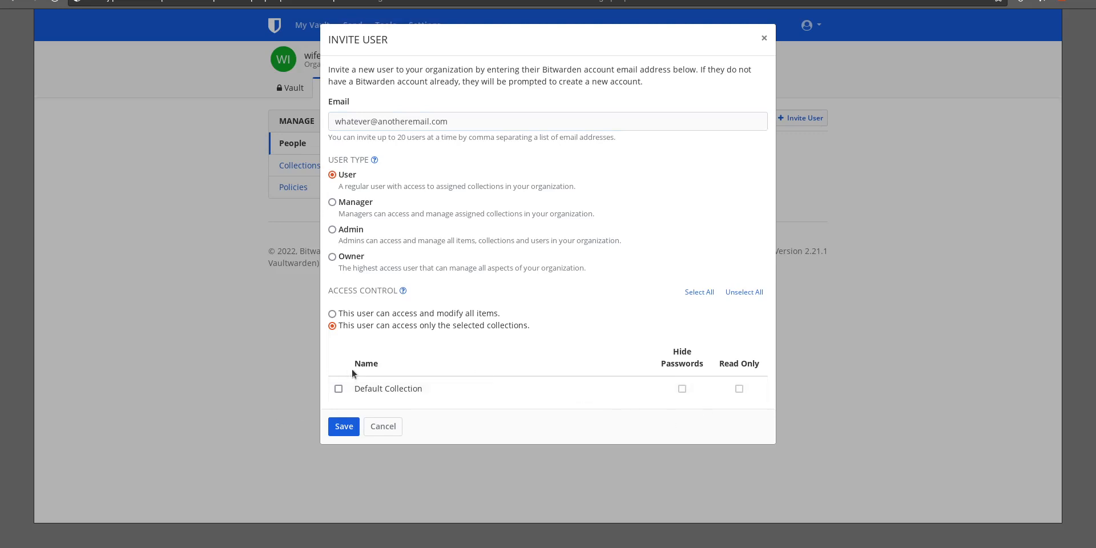
pyautogui.click(338, 388)
pyautogui.click(342, 425)
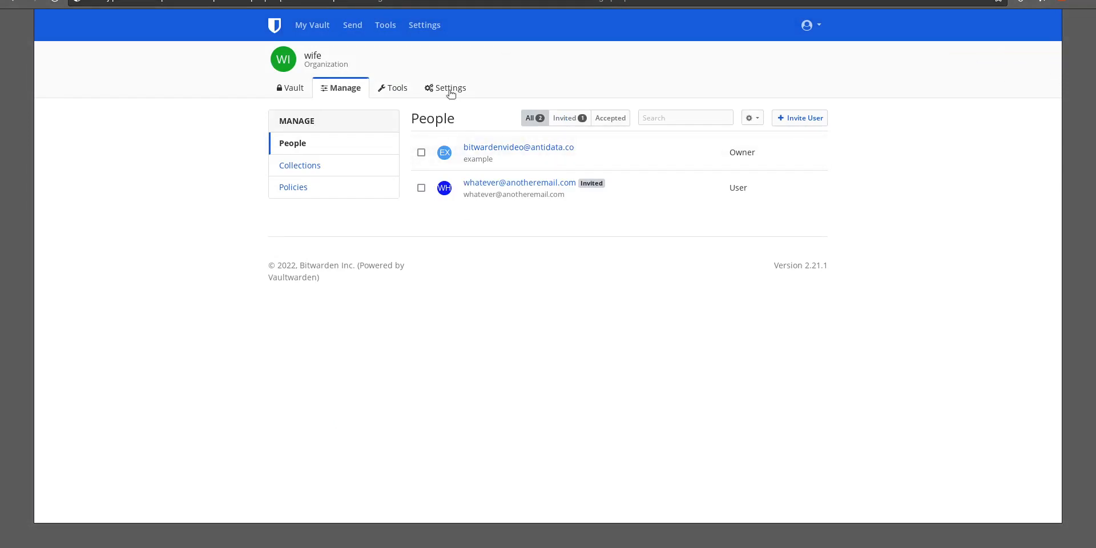
# Open the organization's settings page and review its details and danger zone
pyautogui.click(451, 90)
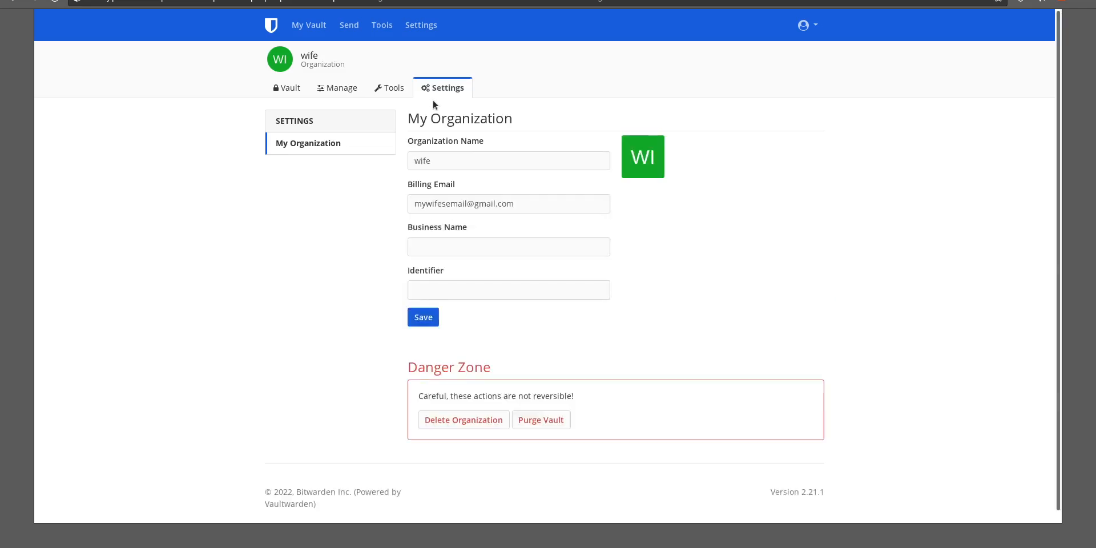
pyautogui.scroll(-1, 386, 284)
pyautogui.scroll(1, 473, 344)
pyautogui.scroll(-1, 478, 347)
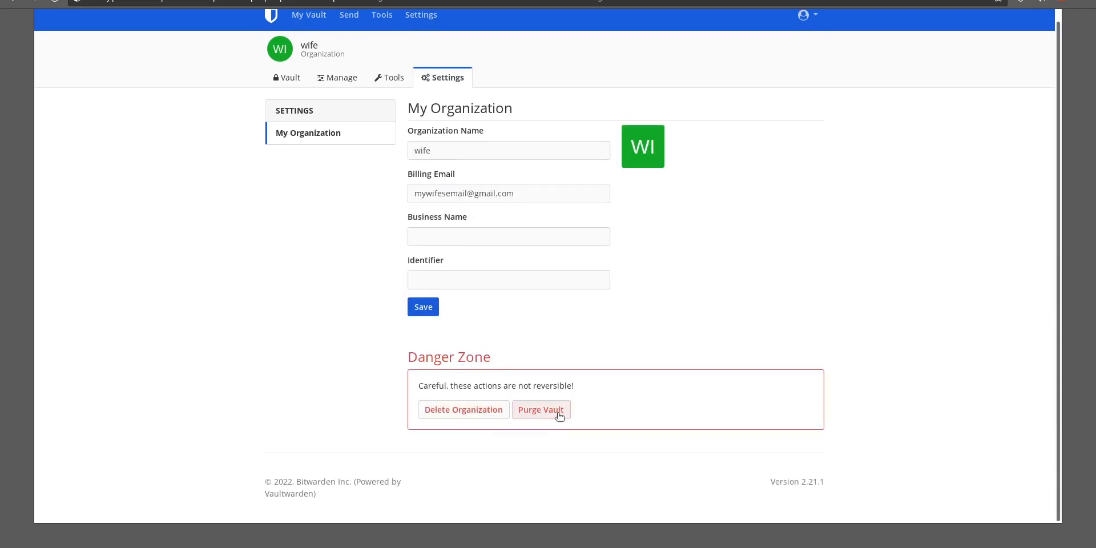
pyautogui.scroll(1, 399, 285)
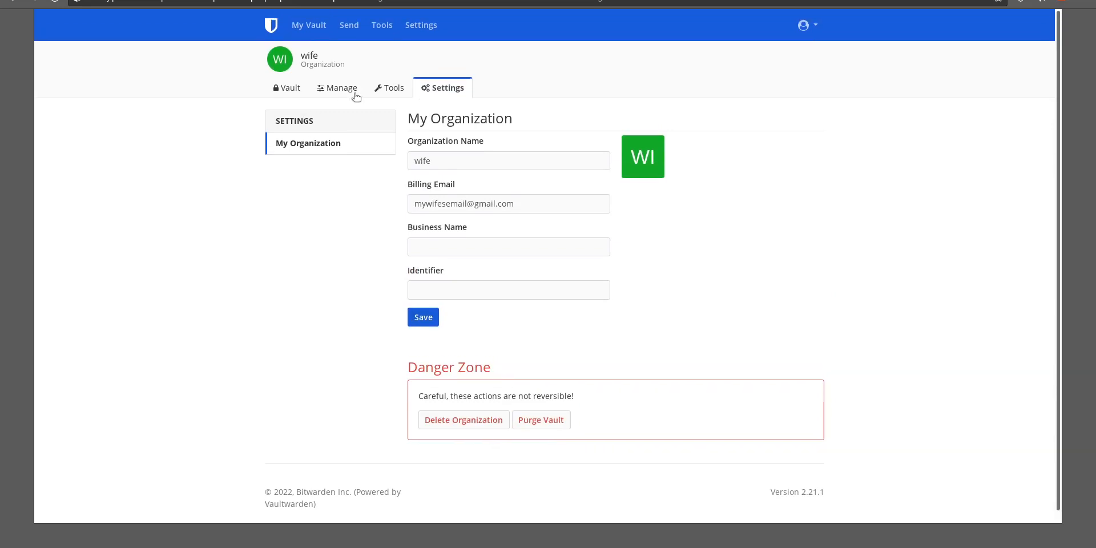
# Open the organization's tools and view the Reused Passwords and Weak Passwords reports
pyautogui.click(382, 91)
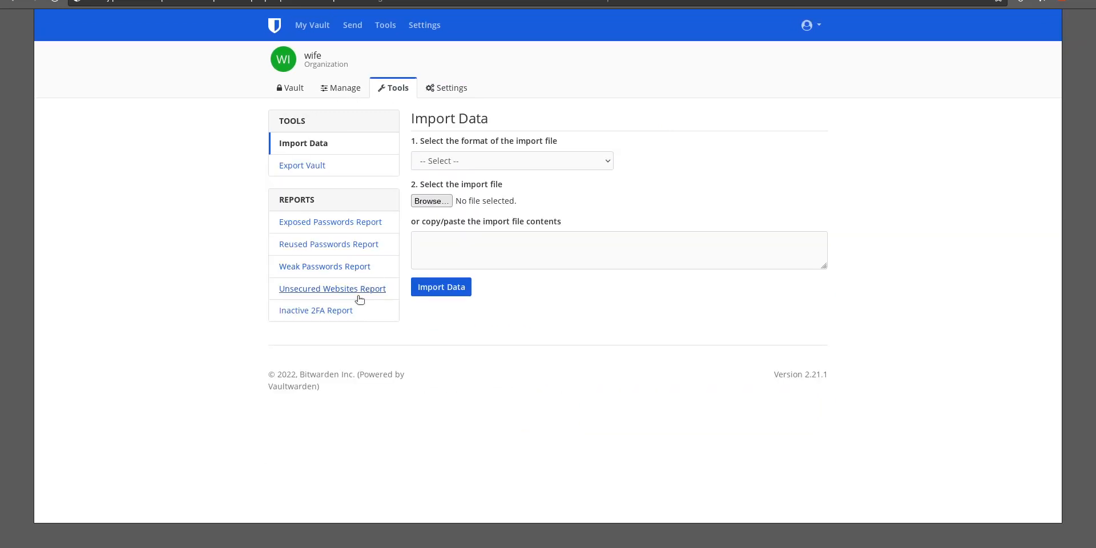
pyautogui.click(350, 244)
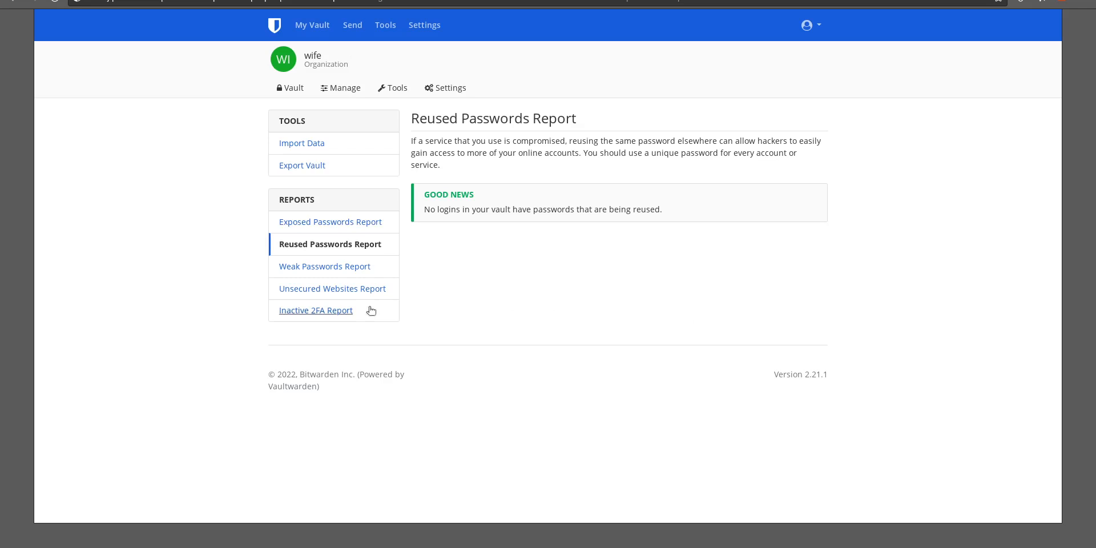
pyautogui.click(362, 272)
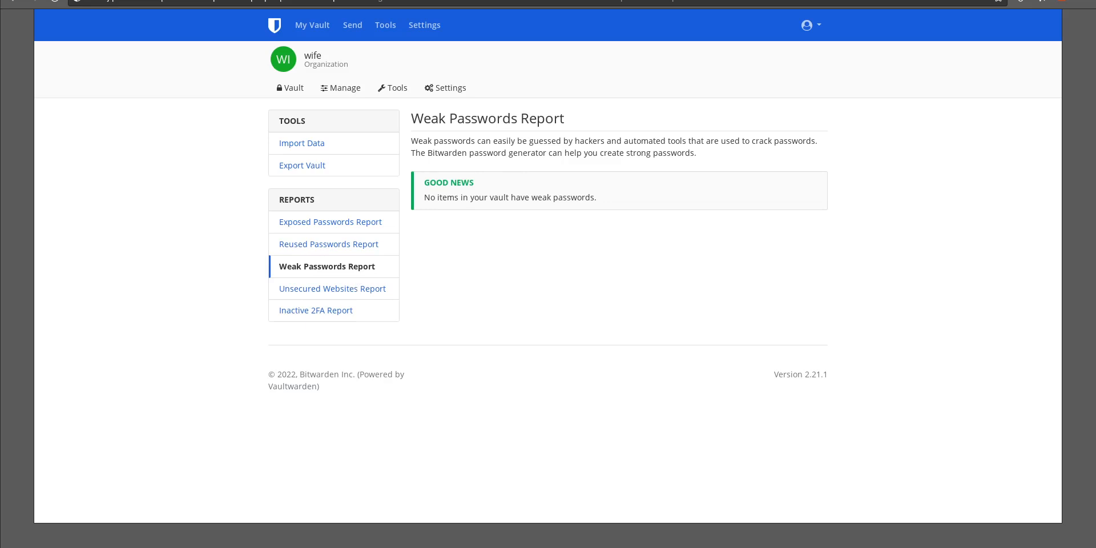
# Browse the import formats, choose KeePass 2 (xml) as the import file format, and return to My Vault
pyautogui.click(311, 152)
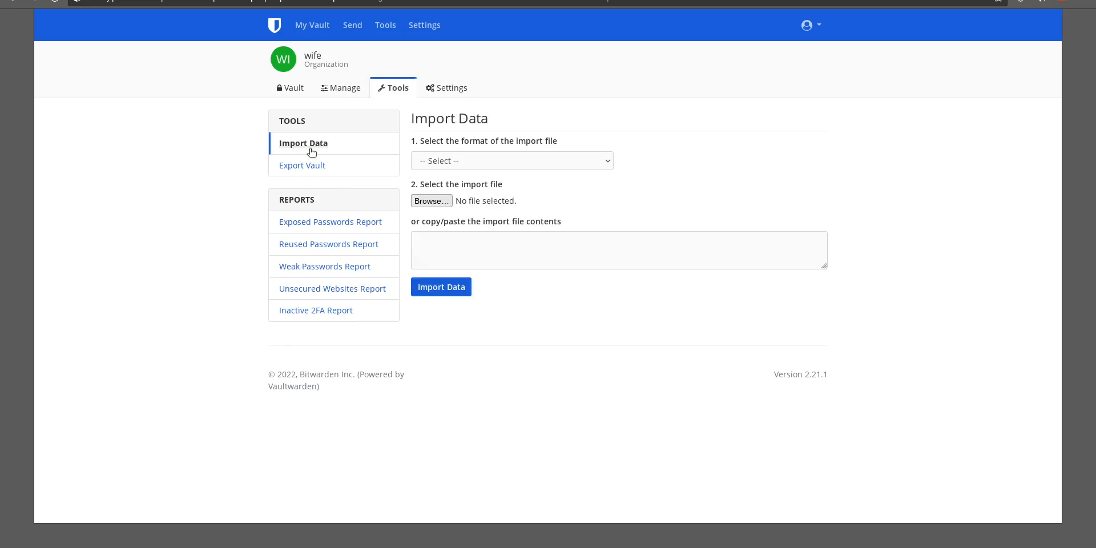
pyautogui.click(484, 160)
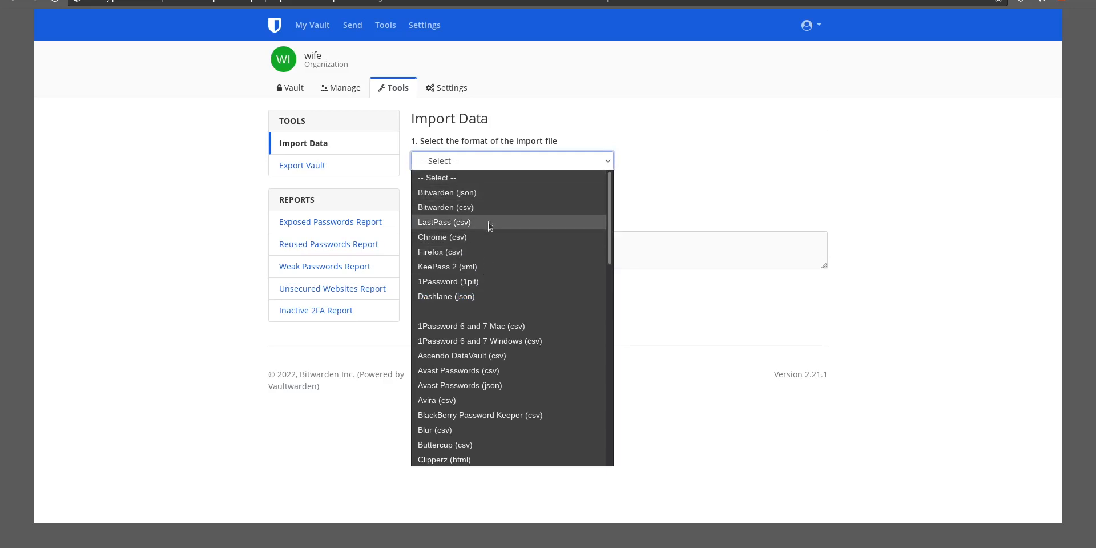
pyautogui.scroll(-12, 484, 313)
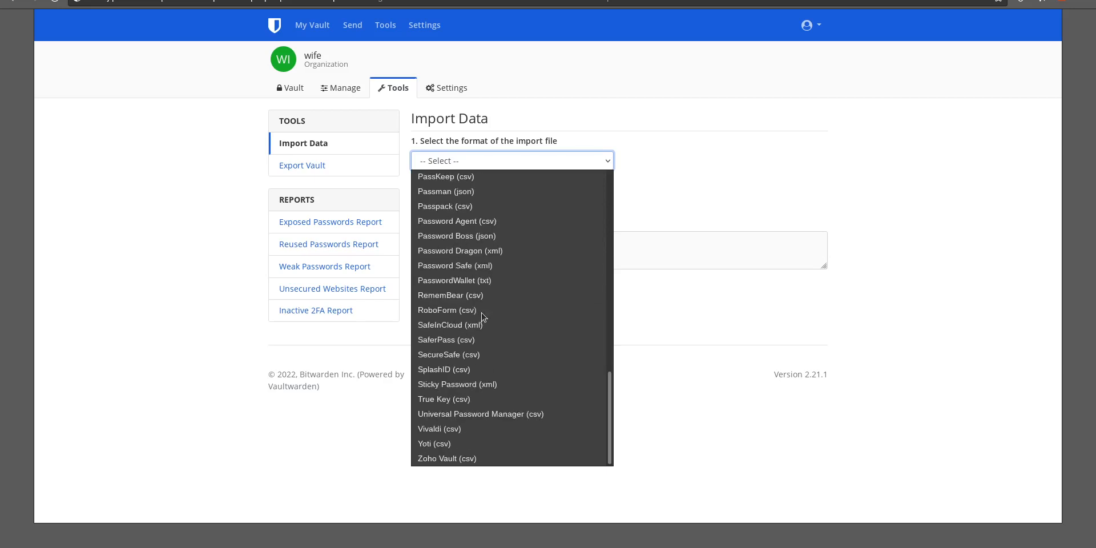
pyautogui.scroll(2, 482, 315)
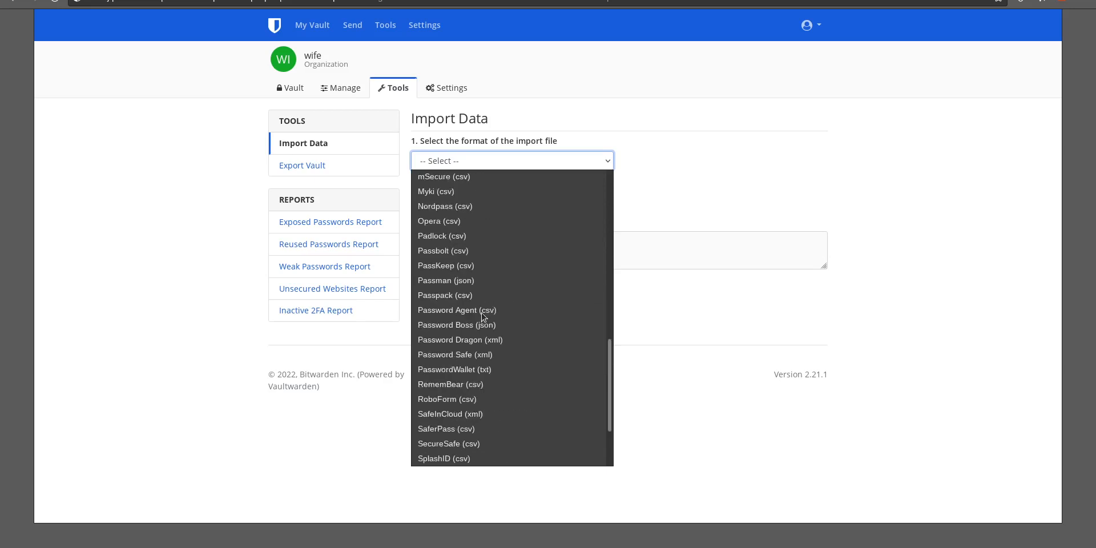
pyautogui.scroll(10, 482, 315)
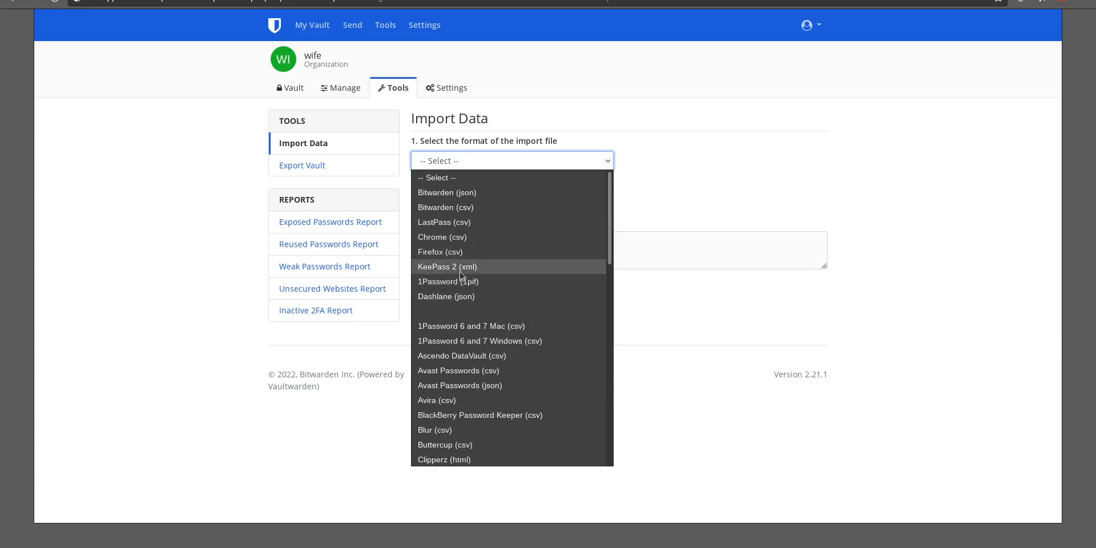
pyautogui.scroll(-10, 461, 274)
pyautogui.scroll(6, 461, 273)
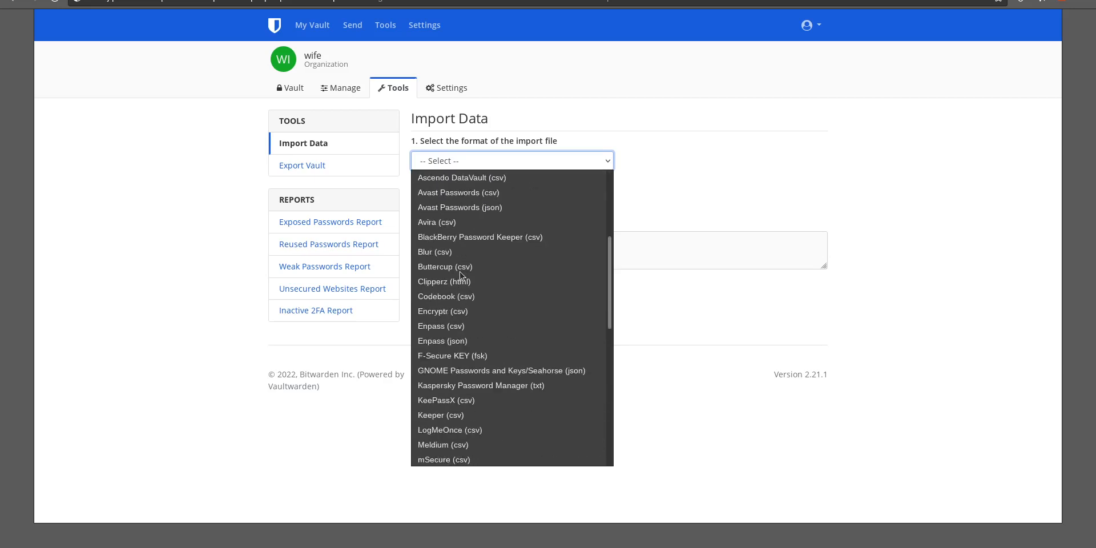
pyautogui.scroll(4, 461, 276)
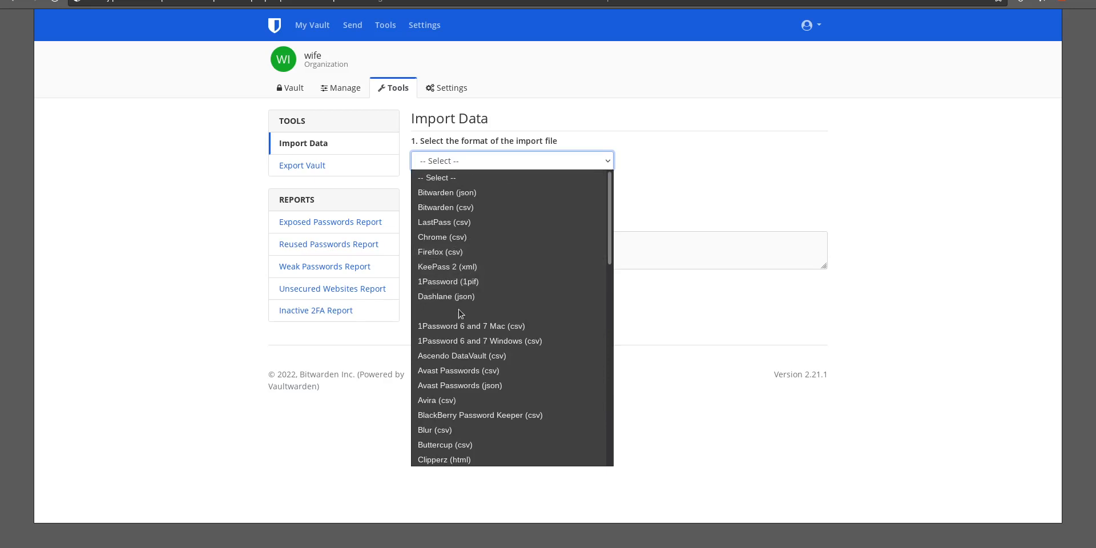
pyautogui.click(459, 270)
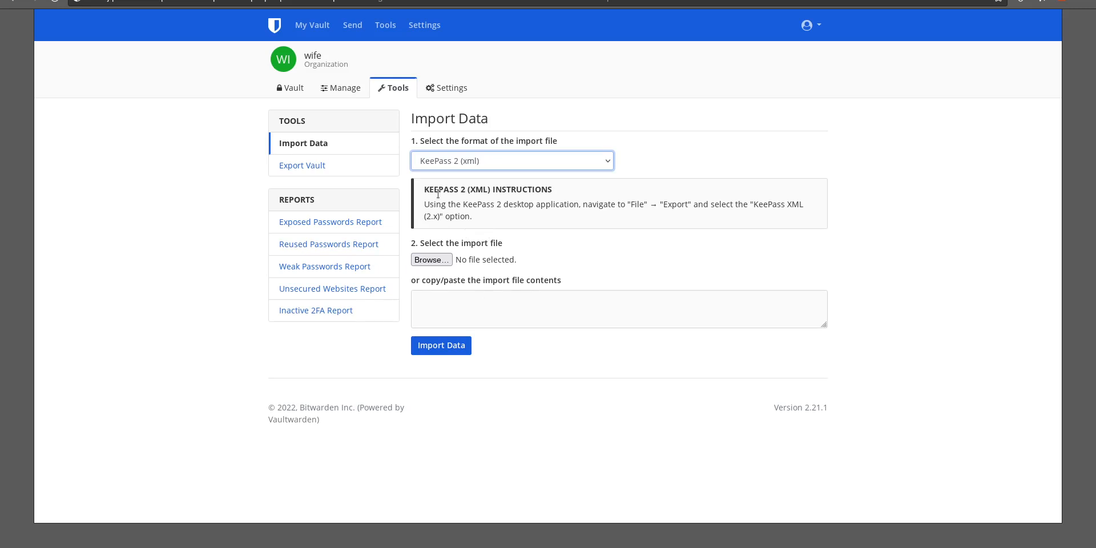
pyautogui.click(312, 25)
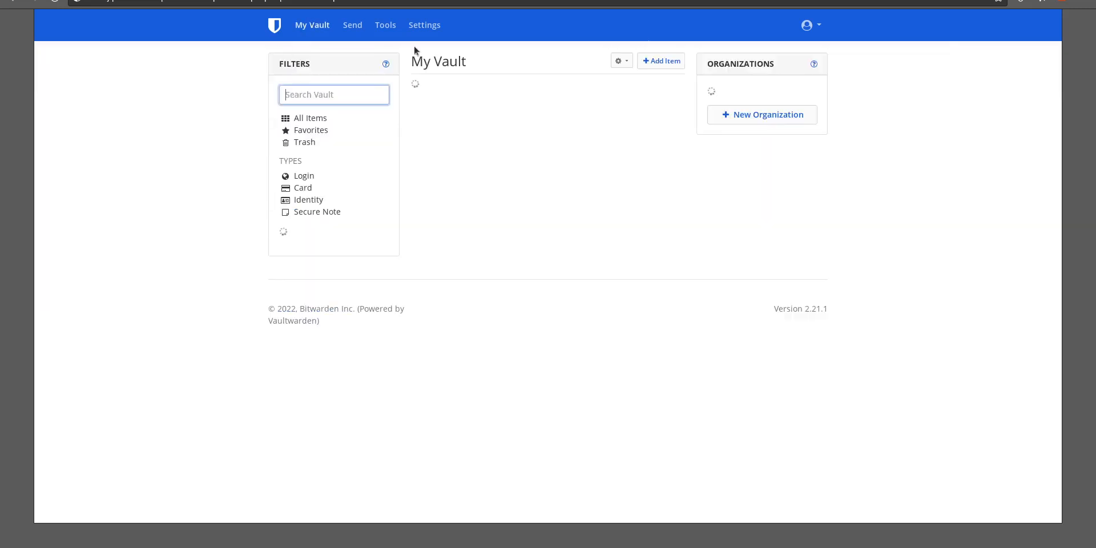